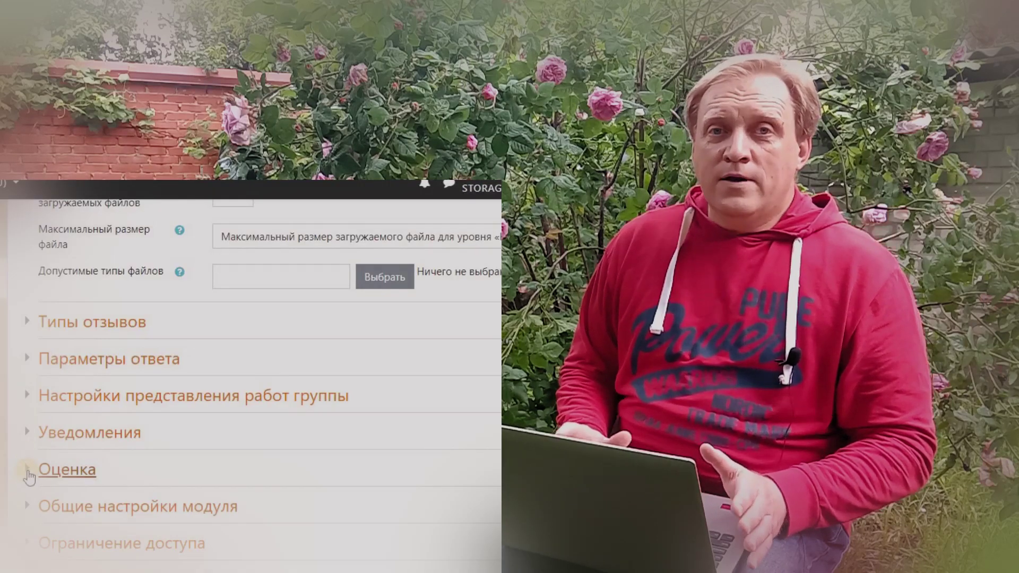
Step: Expand the "Оценка" section of the assignment settings and examine its grading options
left_click(28, 473)
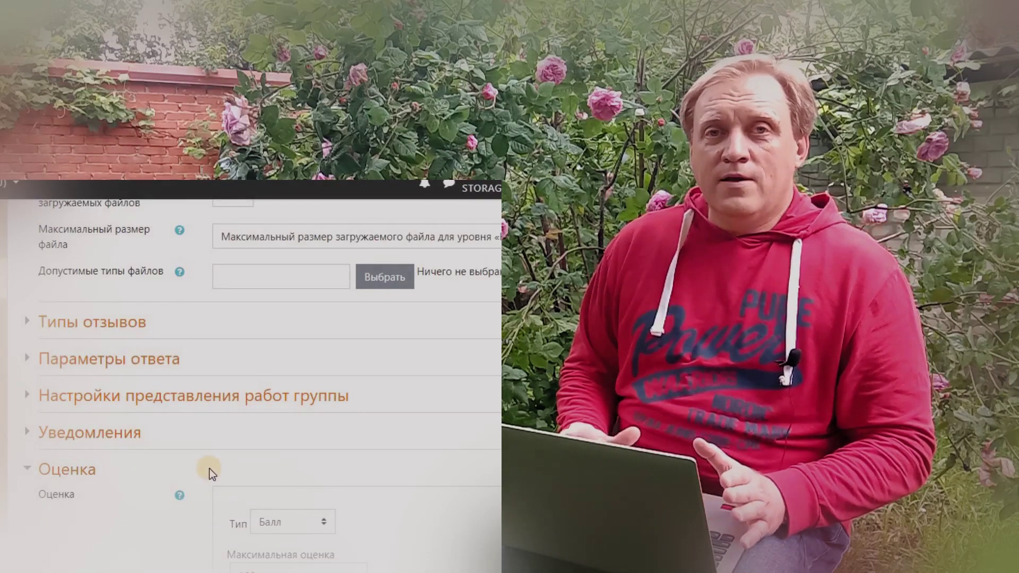
scroll(209, 468, "down", 2)
scroll(209, 469, "down", 5)
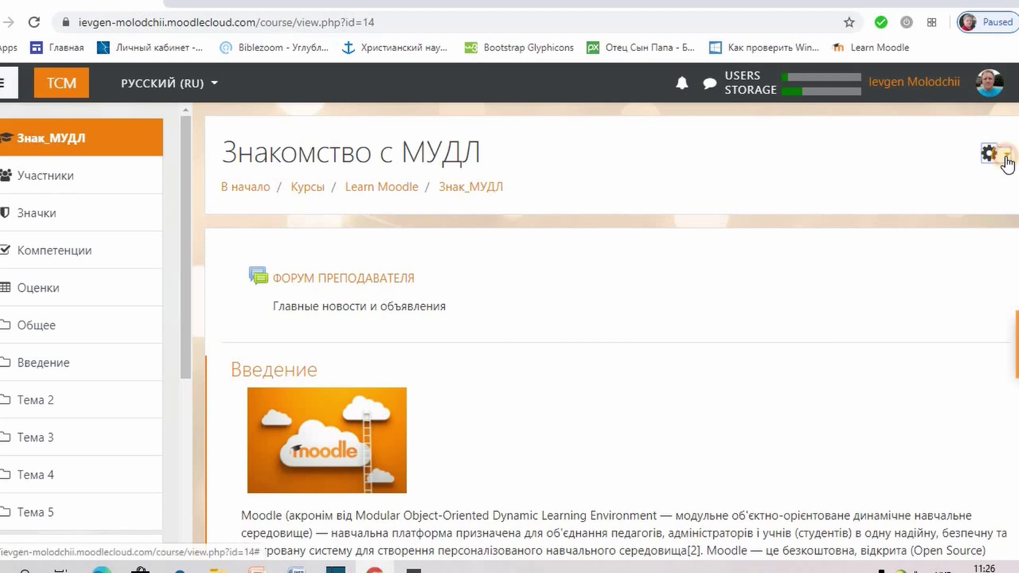
Step: Turn on editing for the course "Знакомство с МУДЛ" and open the list of activities and resources for "Тема 2"
left_click(1006, 159)
left_click(948, 210)
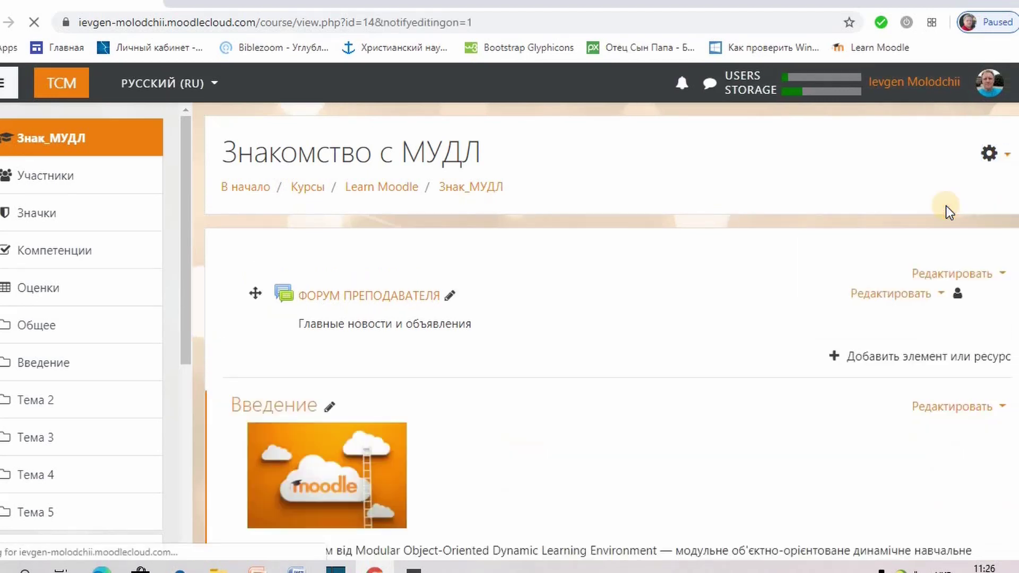
scroll(747, 307, "down", 1)
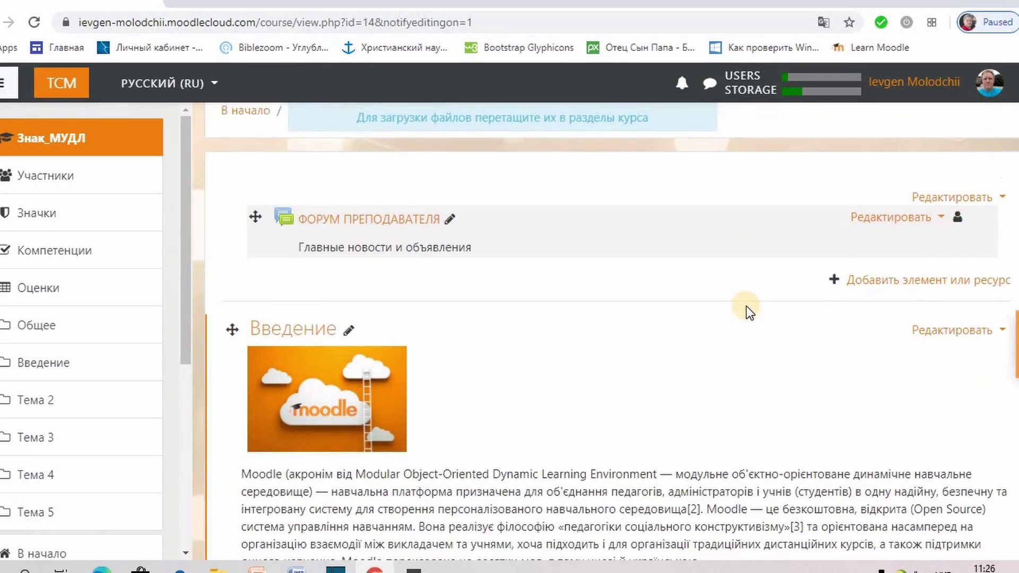
scroll(747, 307, "down", 6)
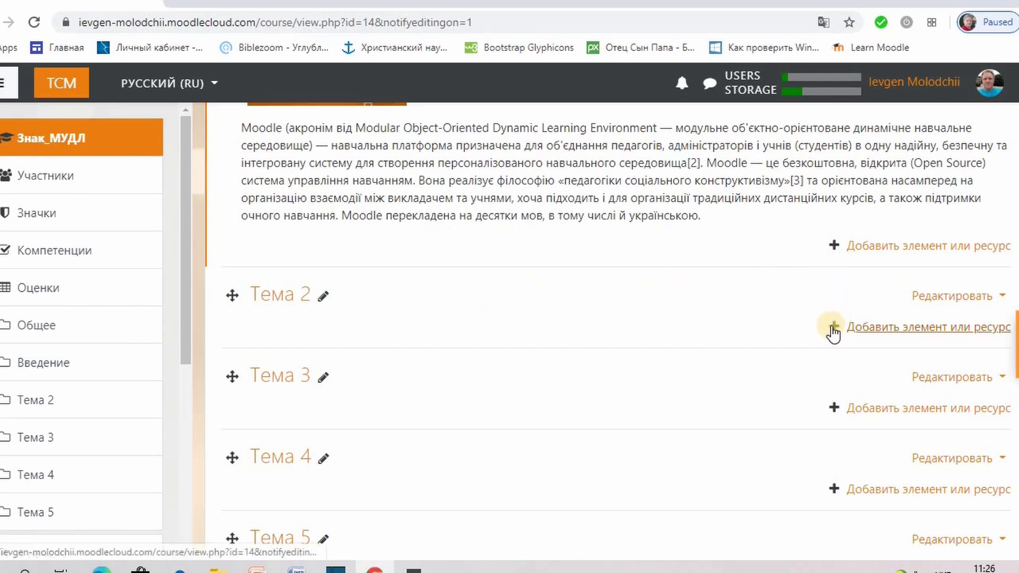
left_click(833, 328)
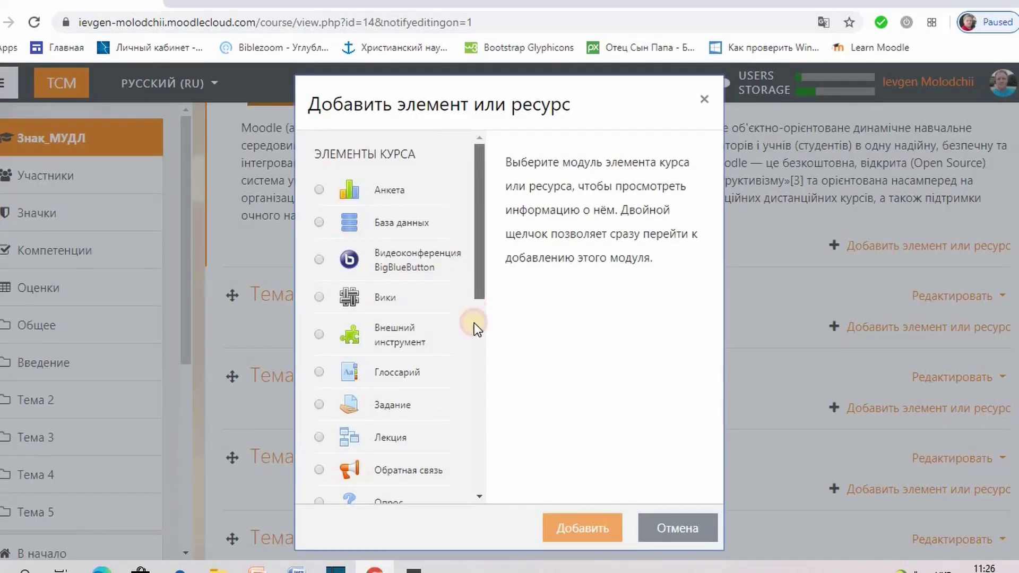
Step: Choose the "Файл" resource type and start adding it to "Тема 2"
scroll(473, 324, "down", 5)
left_click_drag(473, 410, 480, 483)
left_click(319, 487)
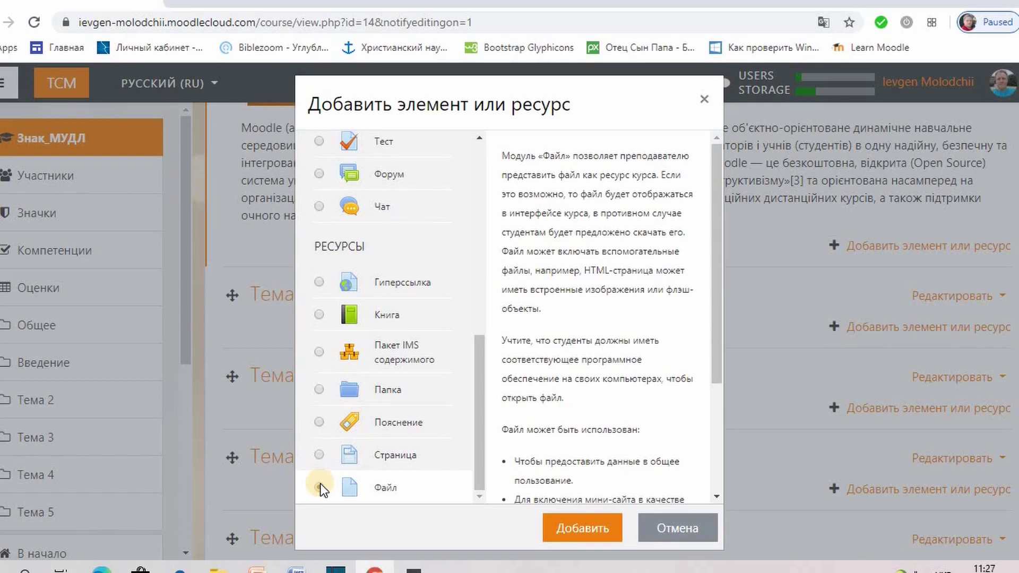
left_click(386, 488)
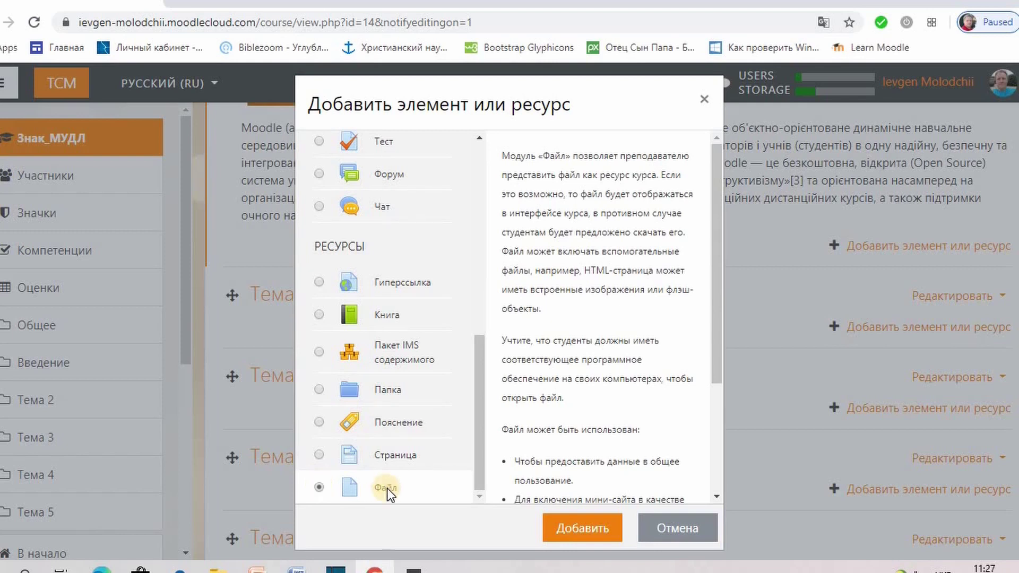
left_click(560, 524)
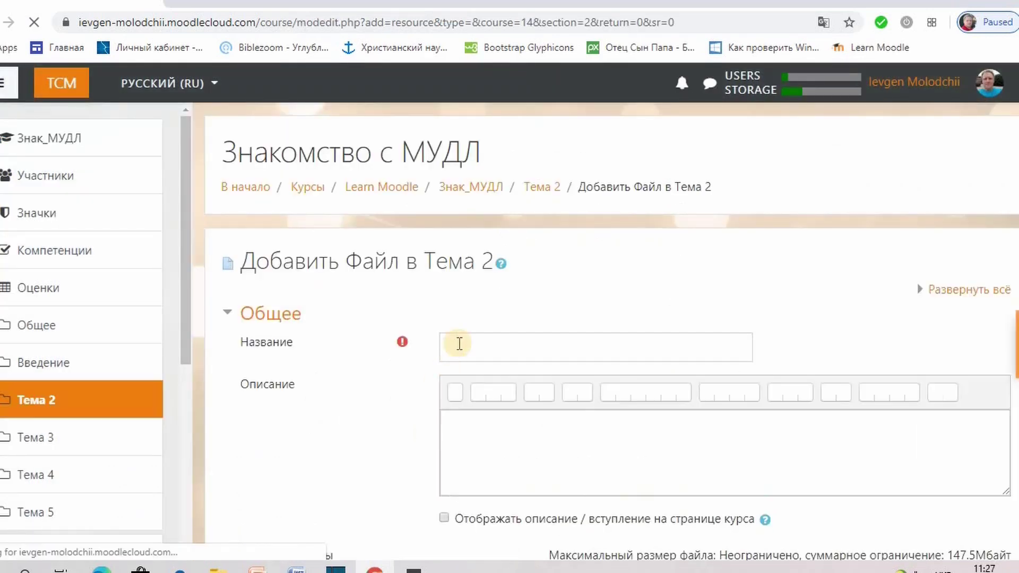
Step: Name the new file resource "Описание работы устройства"
left_click(459, 344)
type("Описан")
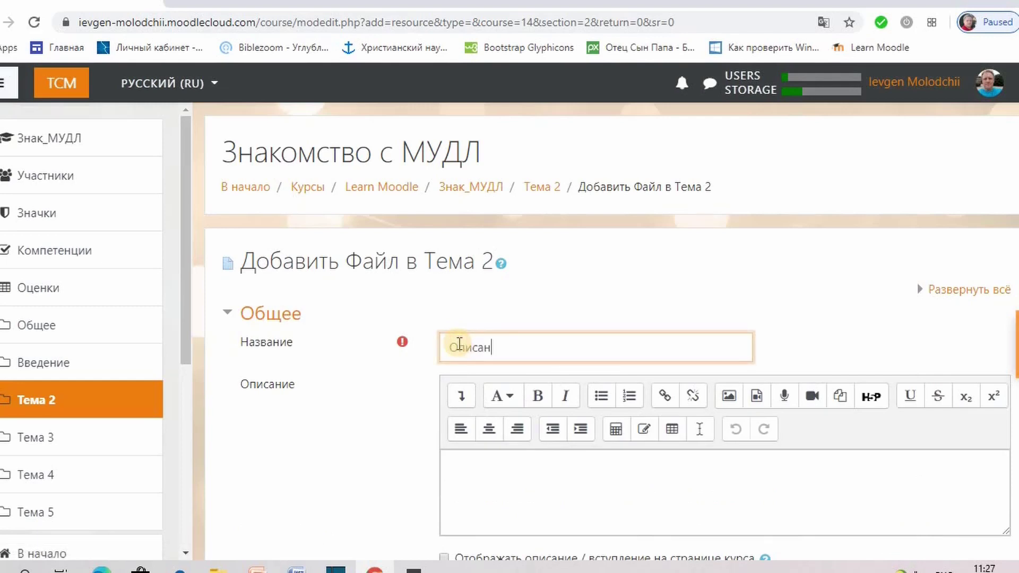
type("ие работы устр")
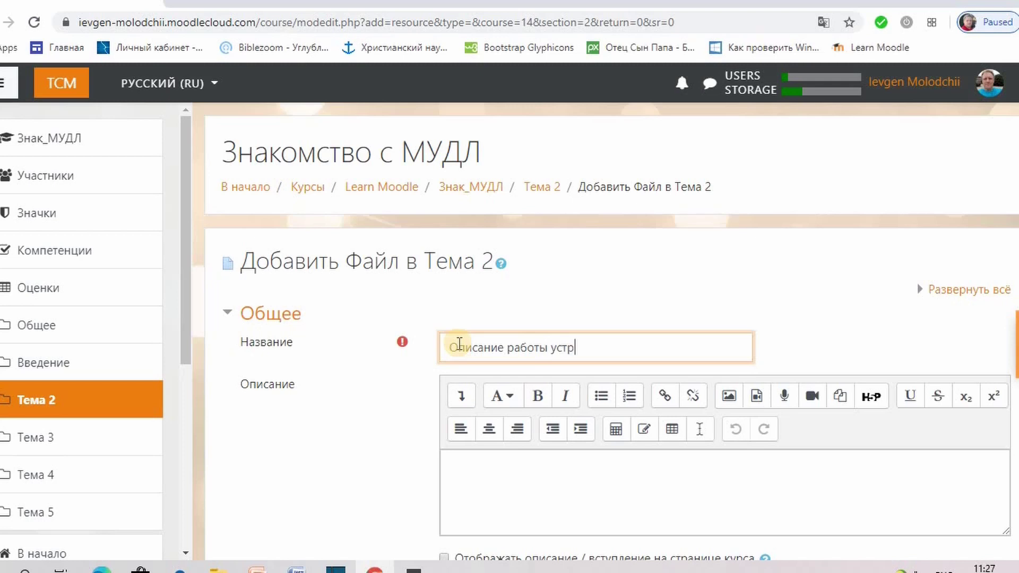
type("ойства")
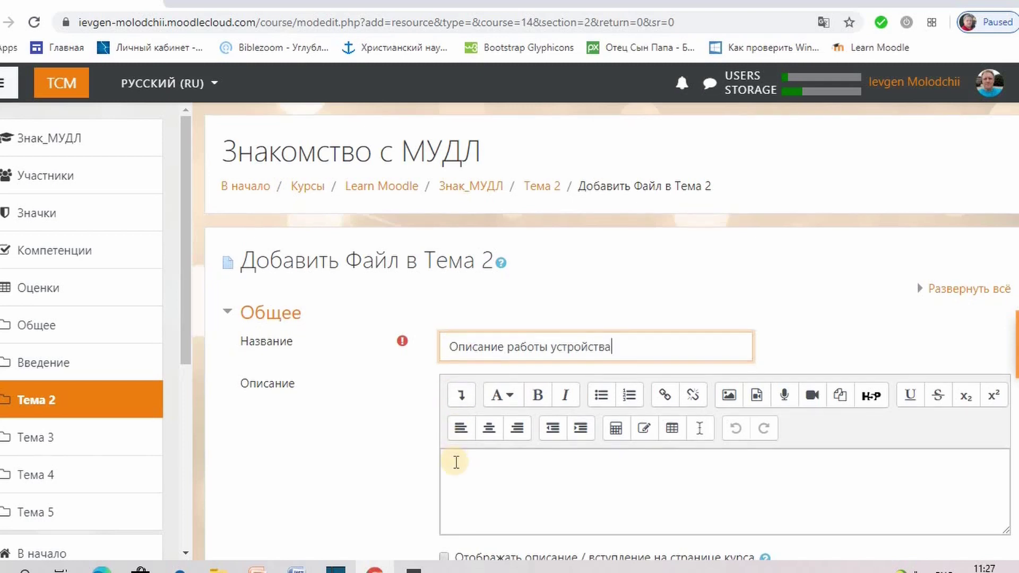
Step: Enter the description "Пожалуйста, ознакомьтесь с содержанием файла!" and enable showing it on the course page
scroll(456, 459, "down", 1)
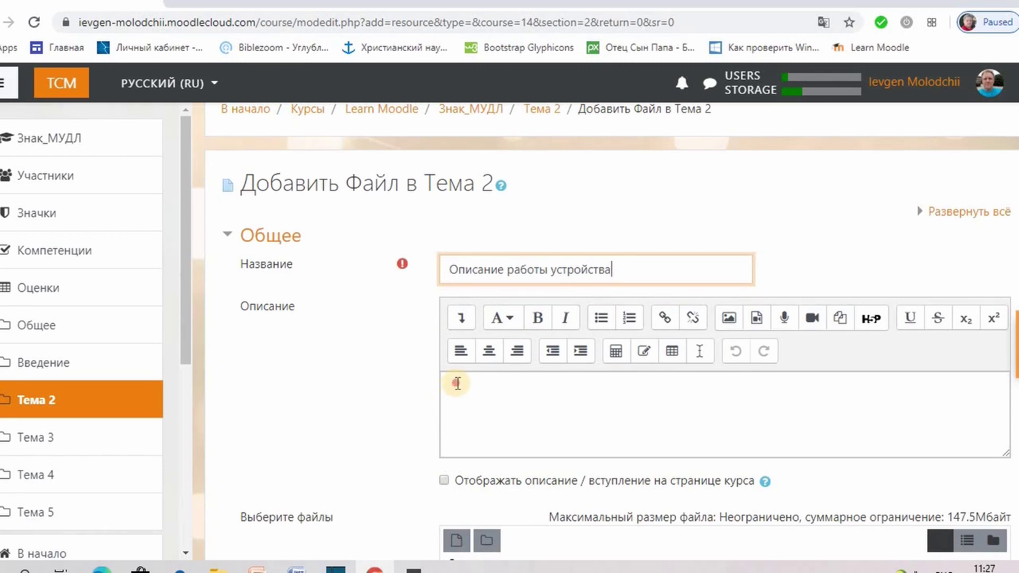
left_click(454, 382)
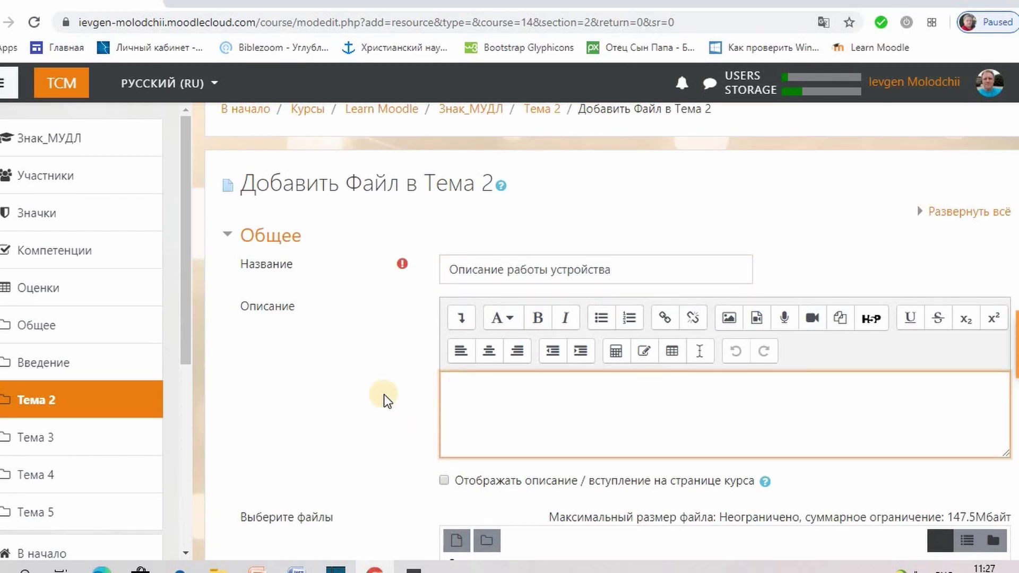
type("Пожалуйста, ознакомтесь с содержанием файл")
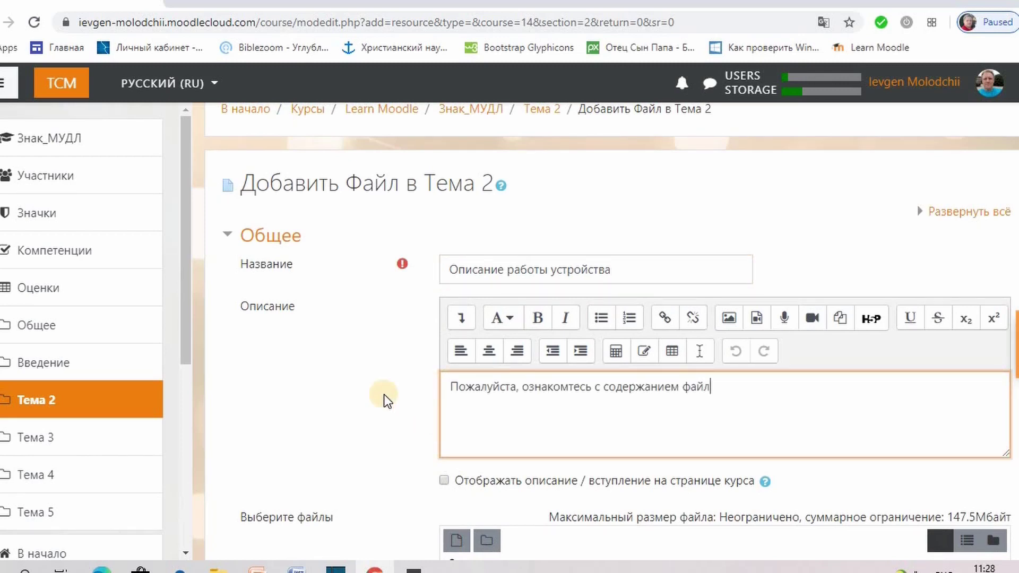
type("а!")
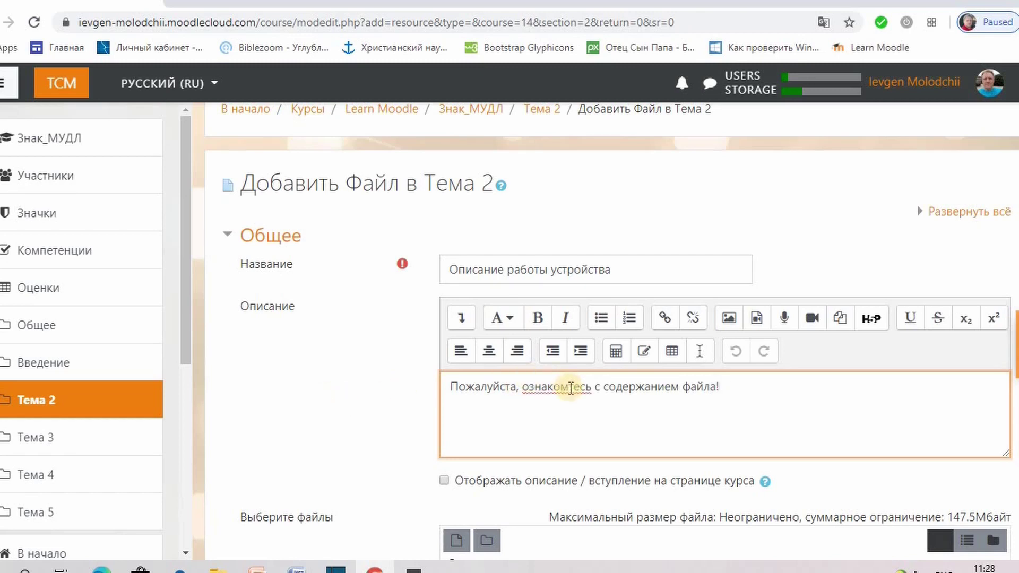
left_click(571, 387)
type("ь")
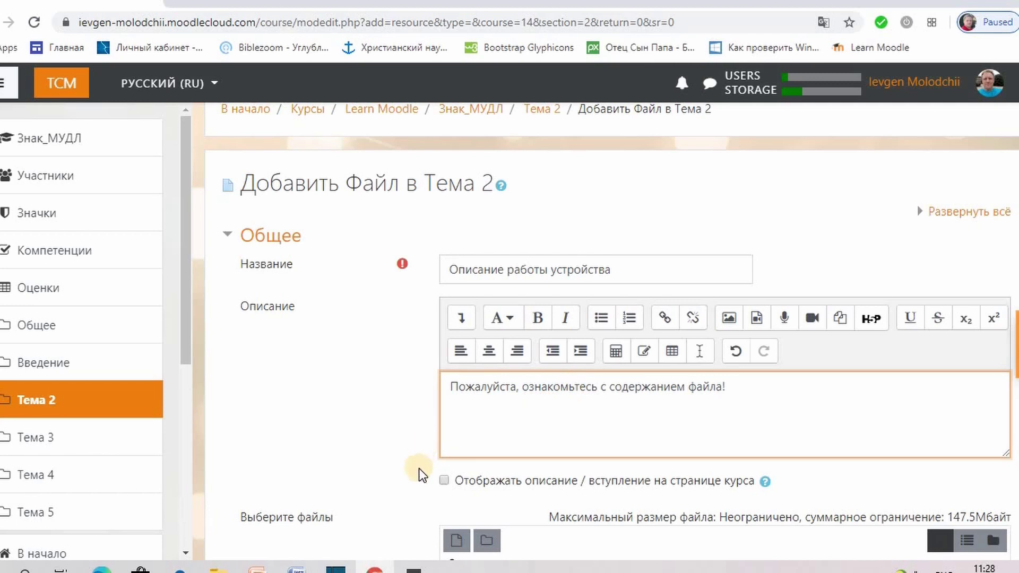
left_click(444, 481)
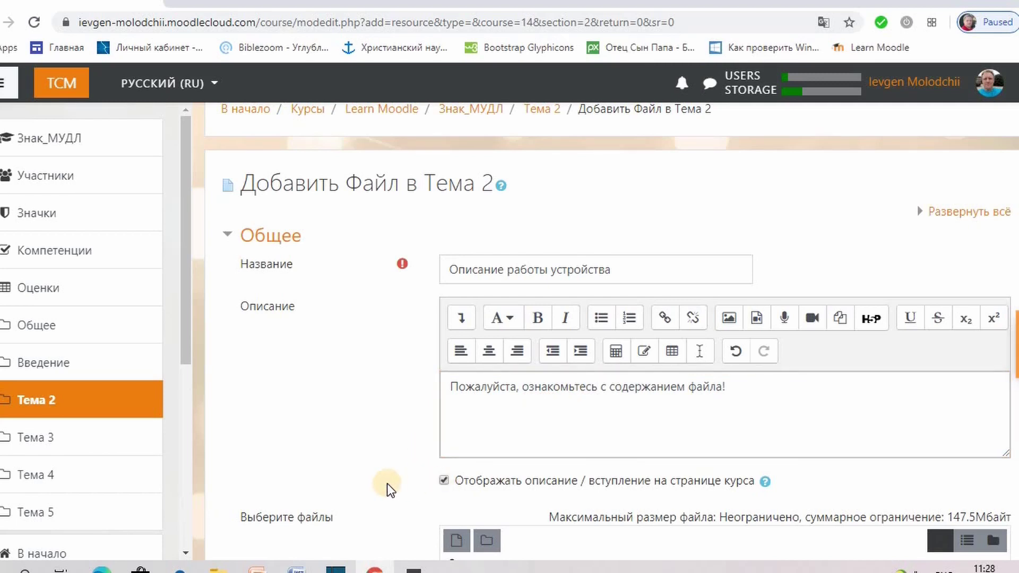
Step: Upload the Word document whose name starts with "Полезные сайты" from the desktop to the resource's files
scroll(391, 489, "down", 5)
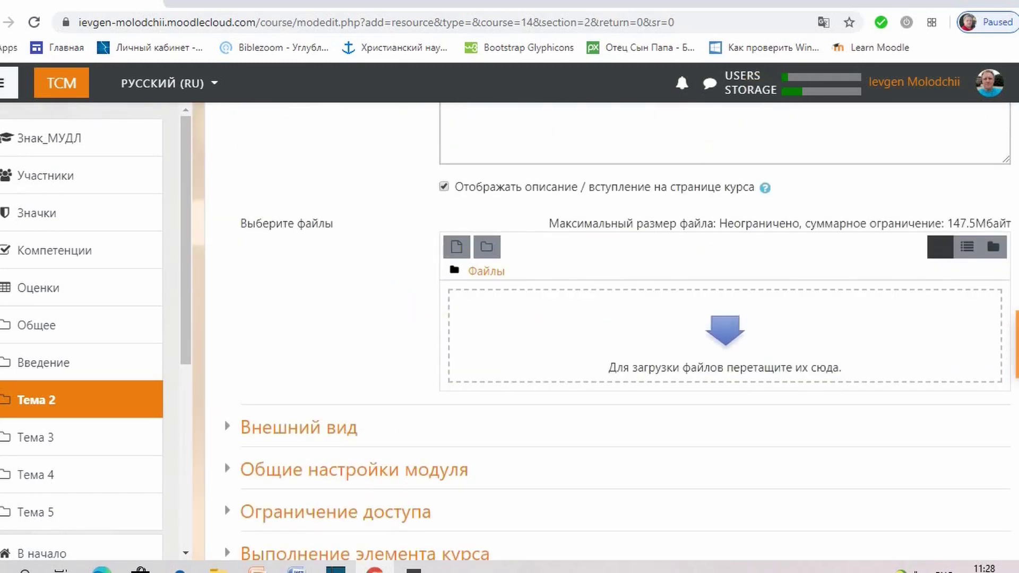
key("super+d")
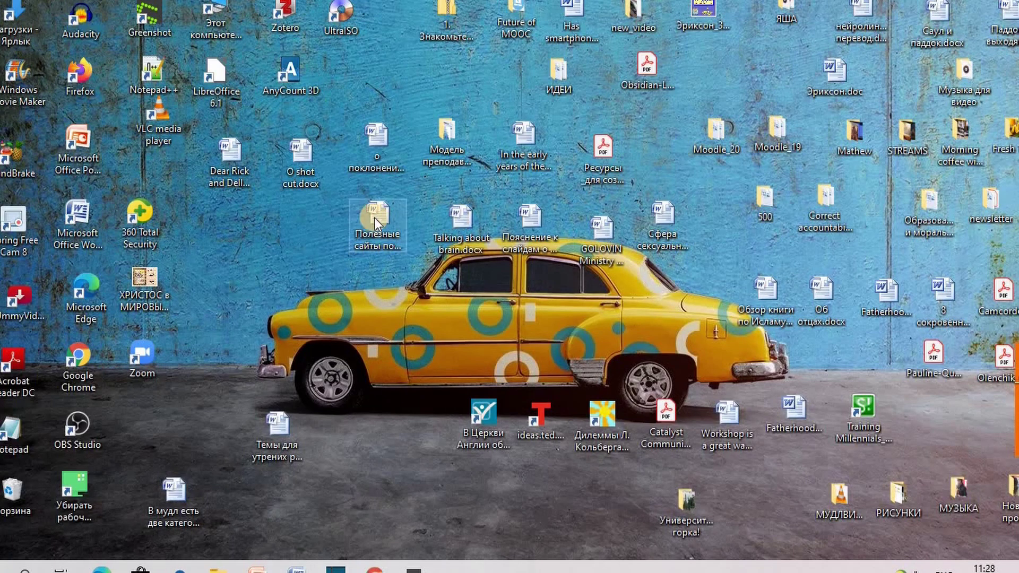
left_click_drag(374, 218, 507, 334)
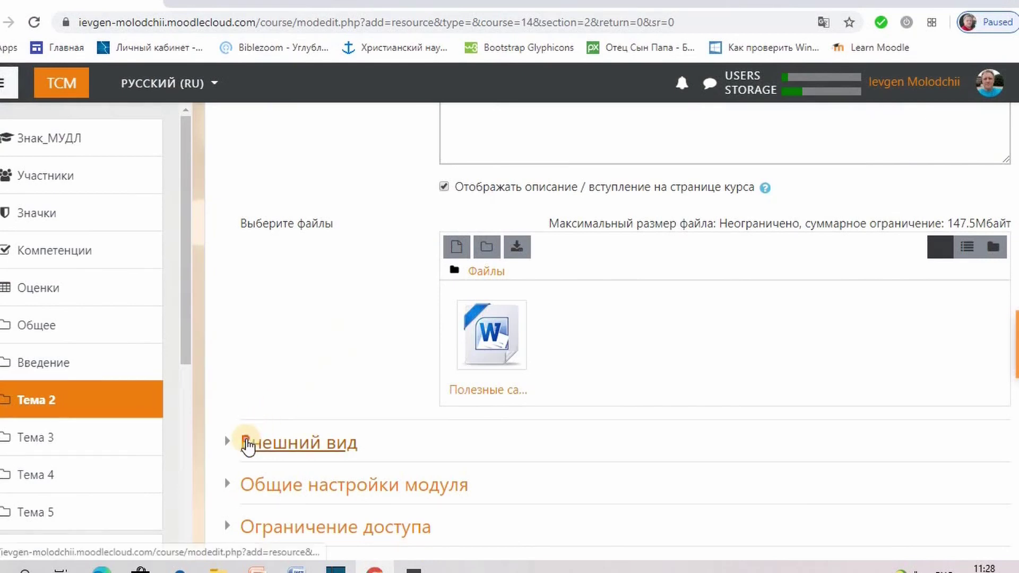
Step: In the "Внешний вид" settings, set the display method to "Во всплывающем окне"
left_click(248, 443)
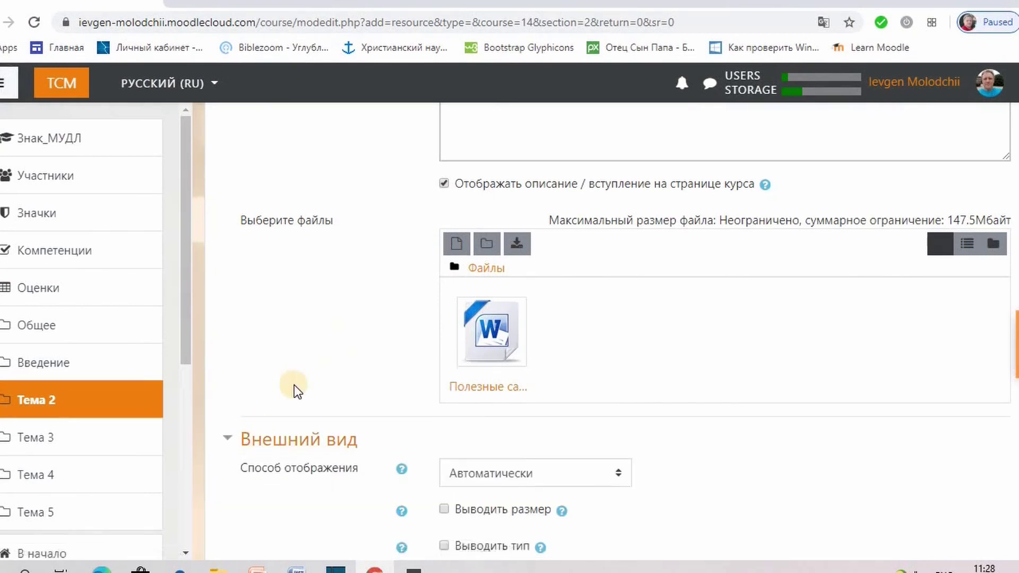
scroll(295, 390, "down", 2)
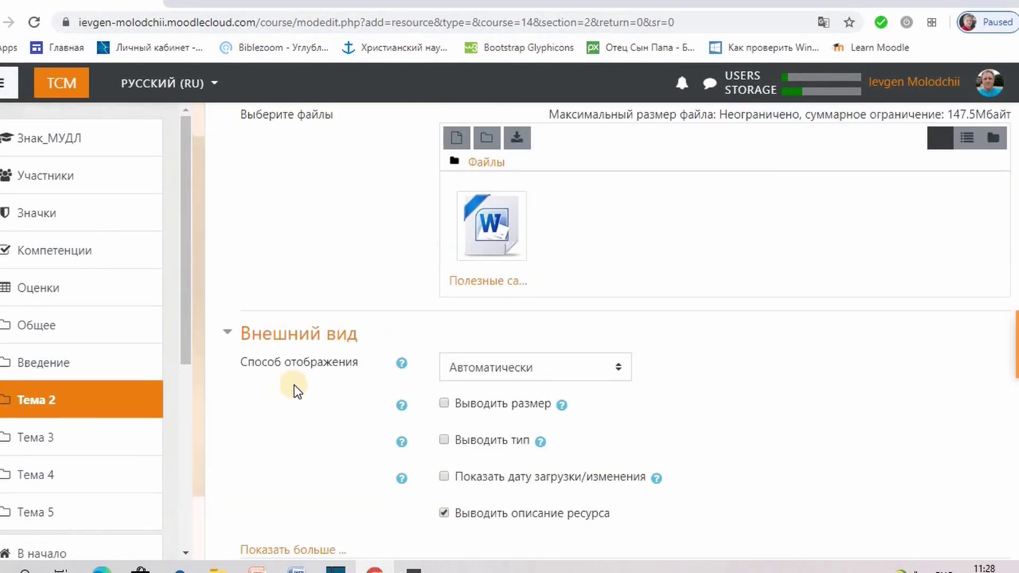
left_click(618, 372)
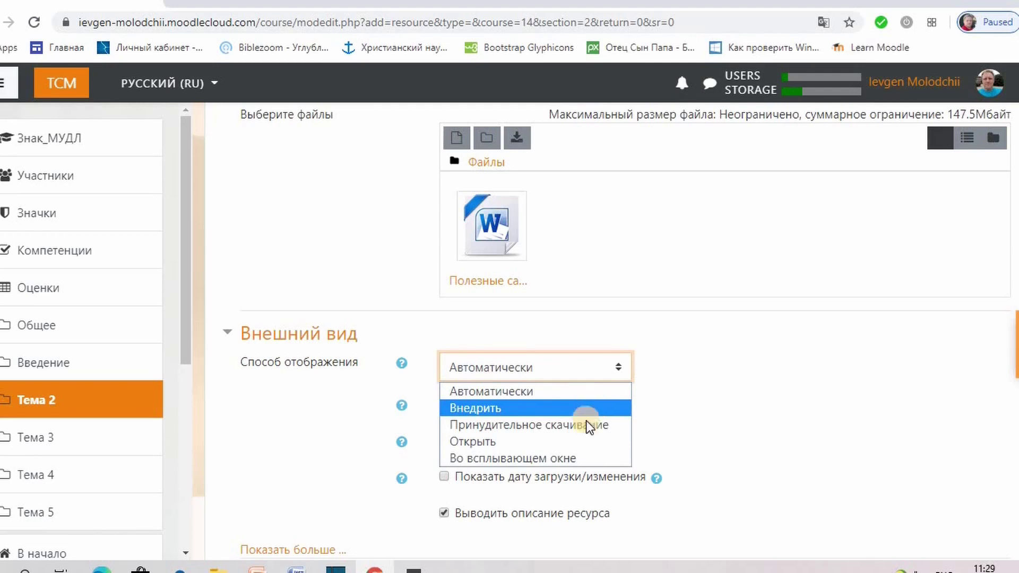
left_click(563, 457)
Step: Review the common module, access restriction and activity completion settings, then save the resource and return to the course
scroll(292, 456, "down", 3)
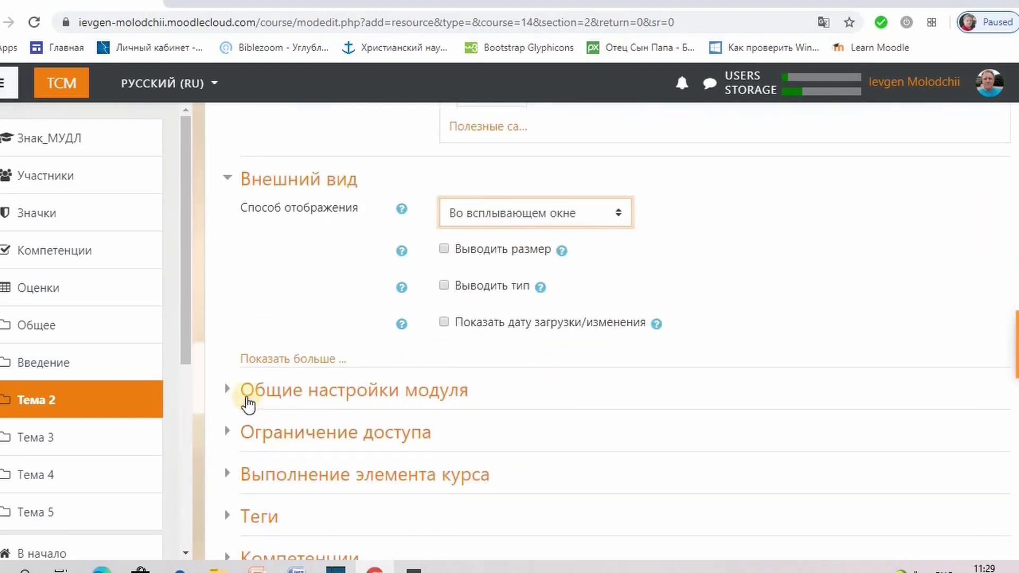
left_click(233, 393)
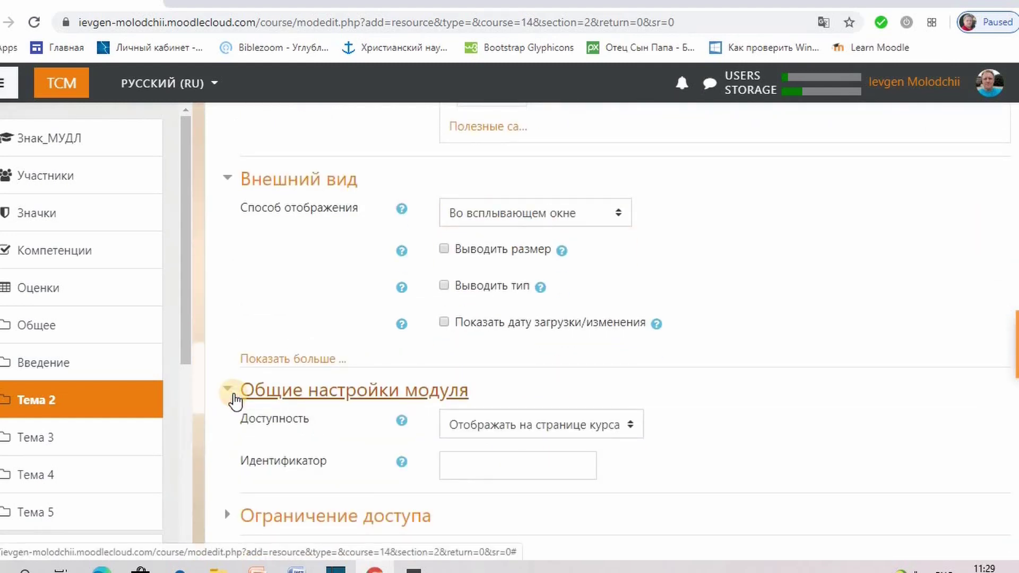
scroll(233, 398, "down", 1)
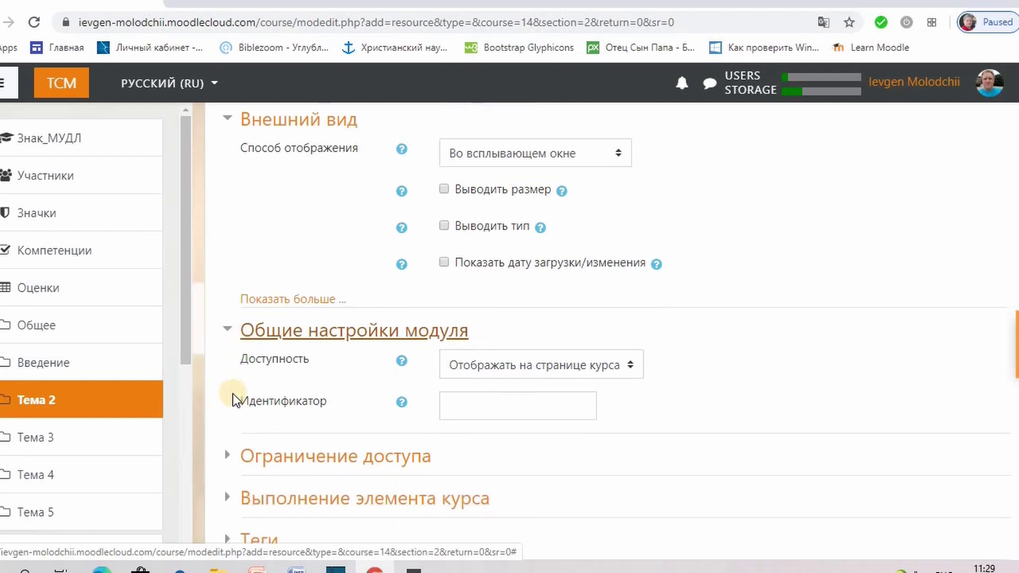
left_click(230, 458)
scroll(227, 429, "down", 3)
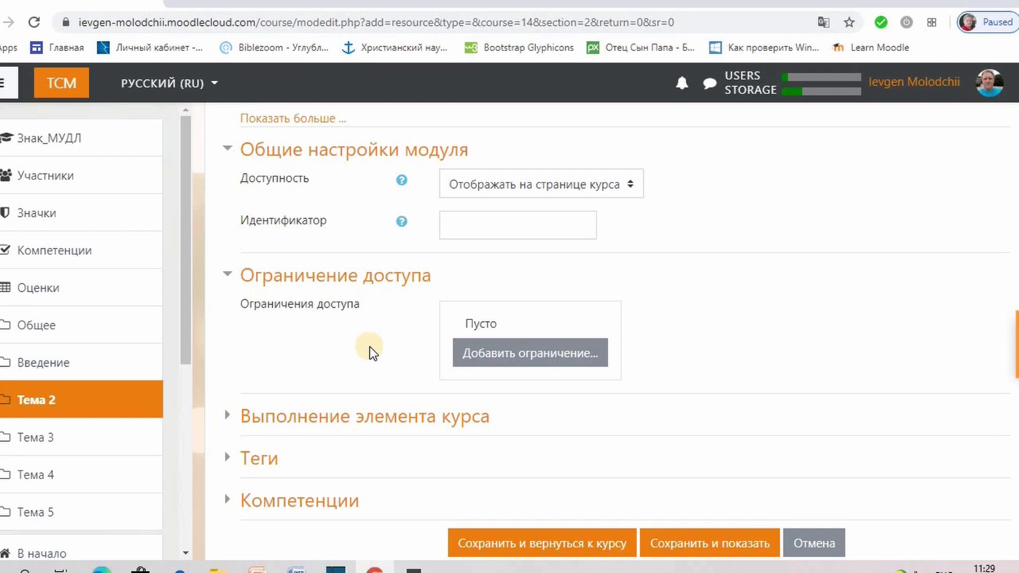
left_click(229, 416)
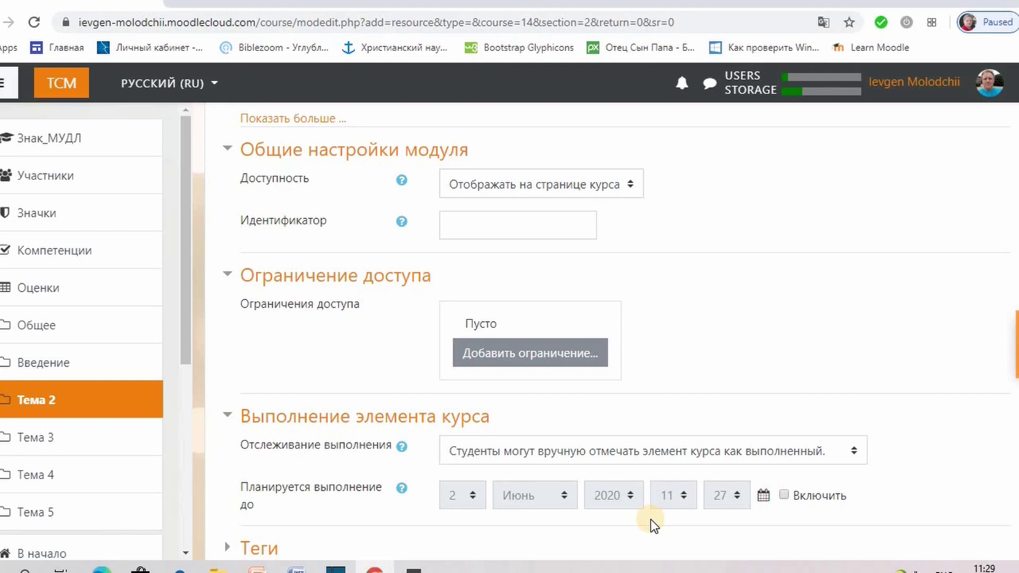
scroll(650, 521, "down", 3)
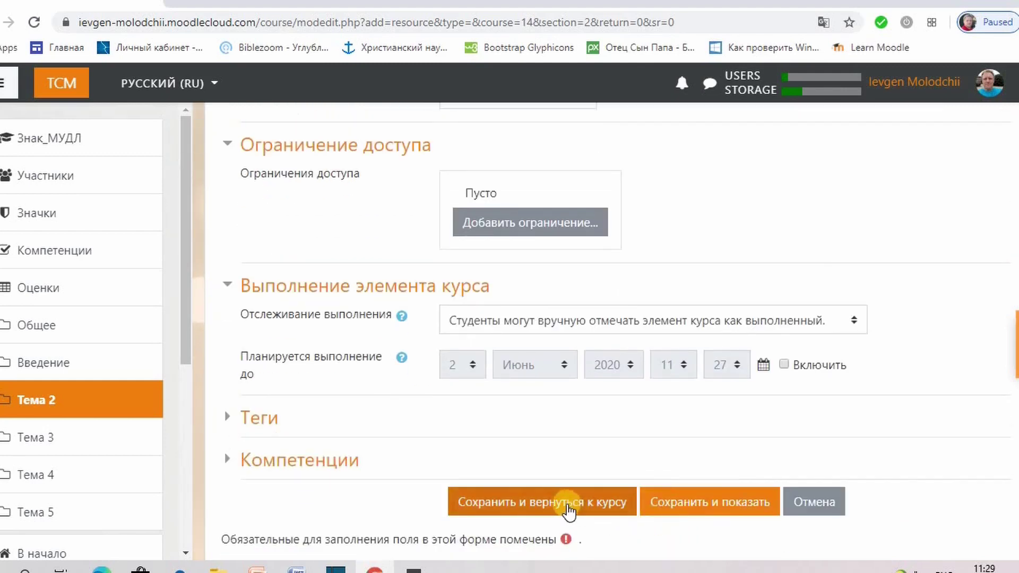
left_click(565, 504)
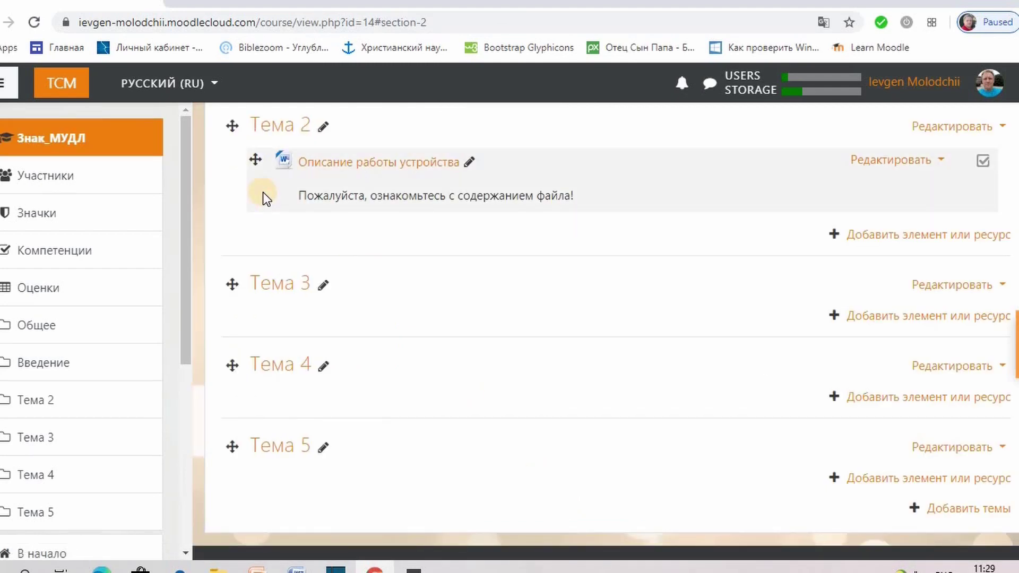
Step: Open the "Описание работы устройства" resource to check how it displays, and close its pop-up window
left_click(283, 164)
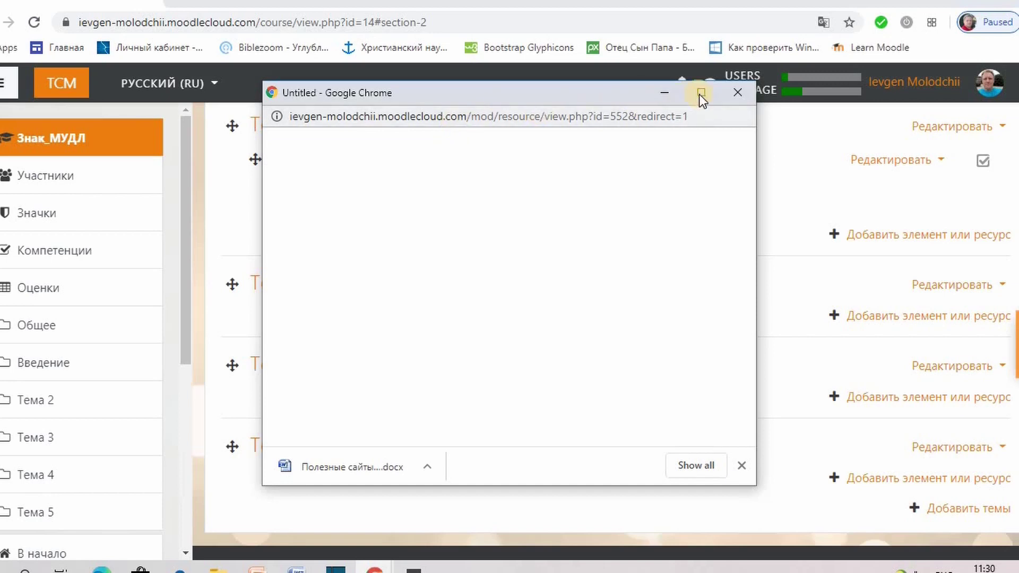
left_click(734, 94)
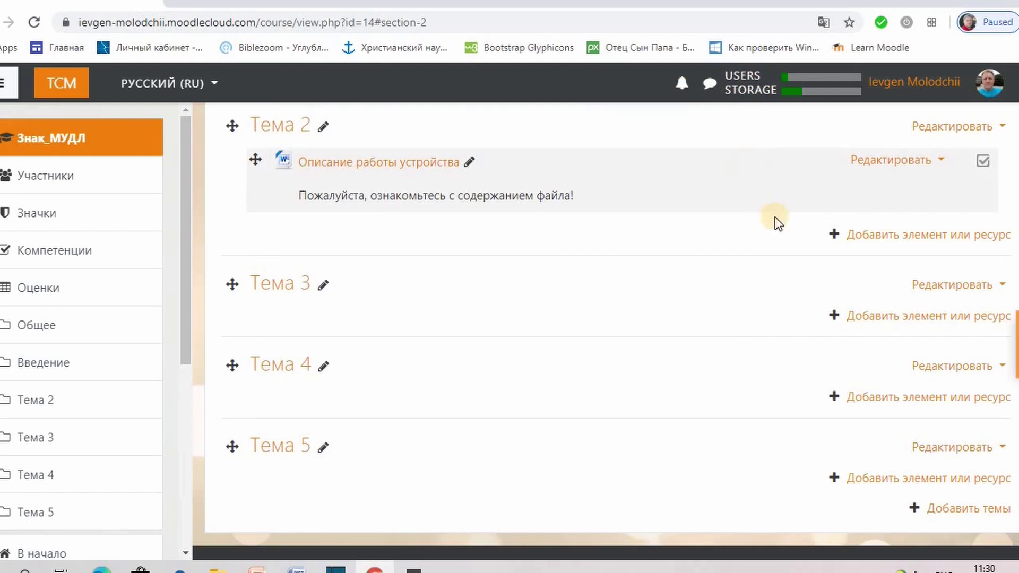
Step: Start adding a new "Файл" resource to "Тема 2"
left_click(833, 233)
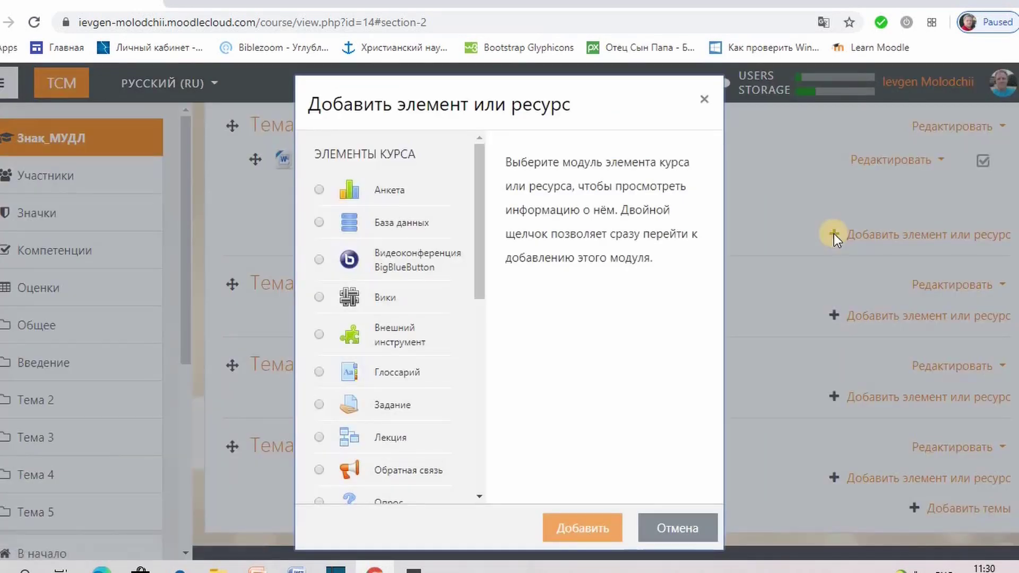
left_click_drag(480, 275, 470, 476)
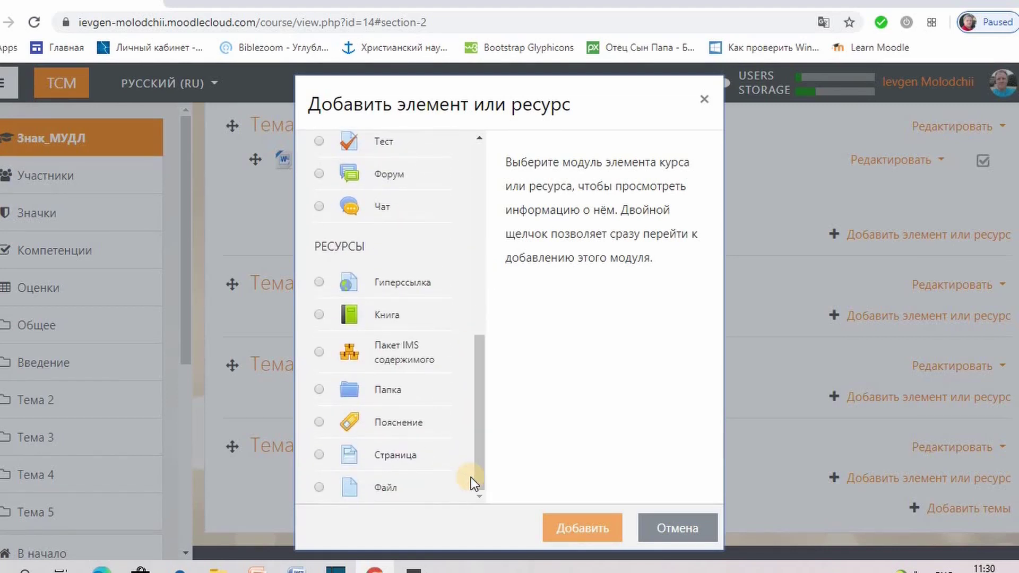
left_click(319, 486)
left_click(551, 530)
left_click(562, 529)
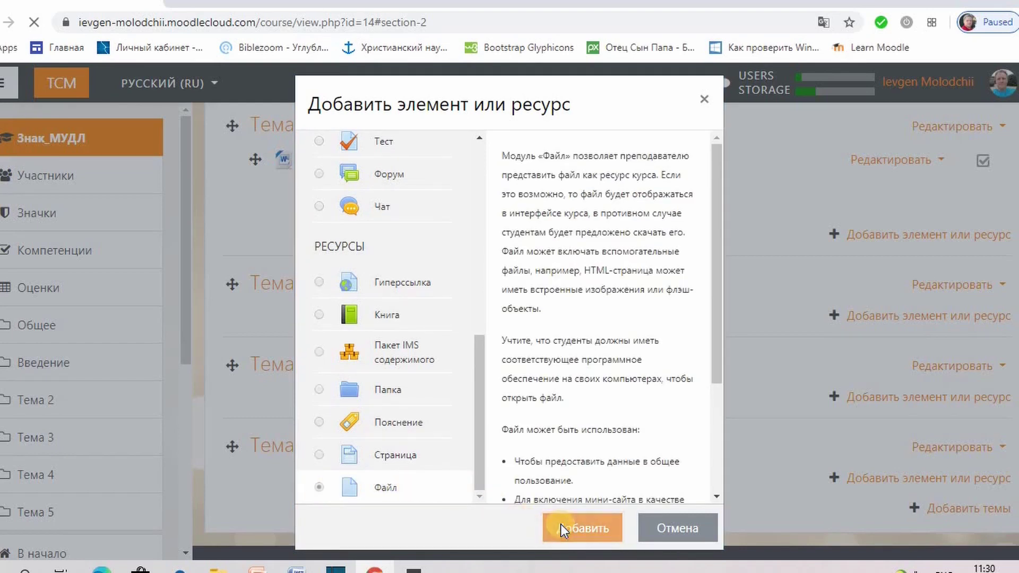
Step: Name the resource "Презентация", enter the description "Посмотрите презентацию" and enable showing it on the course page
left_click(457, 350)
type("Презентац")
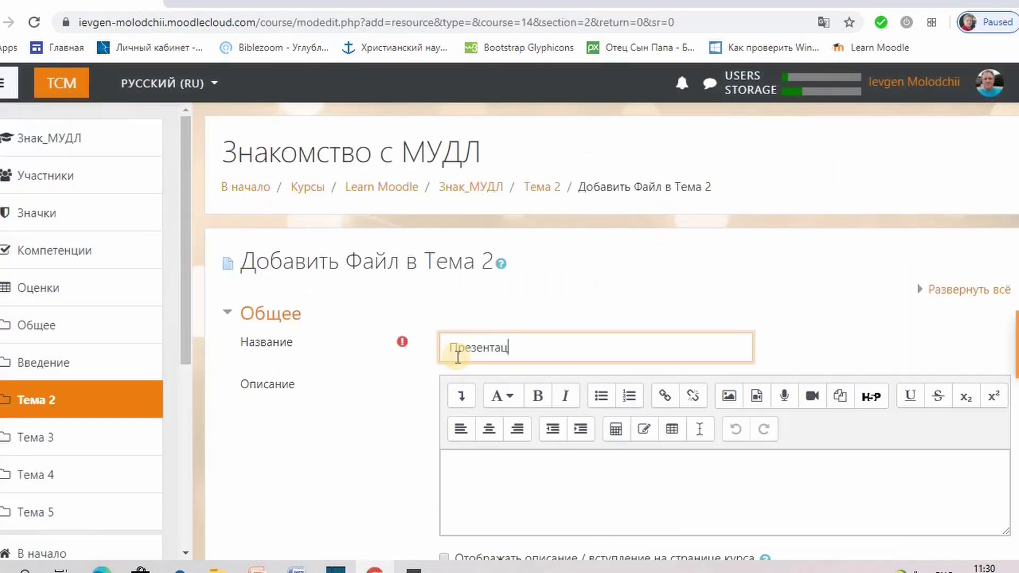
type("ия")
left_click(463, 471)
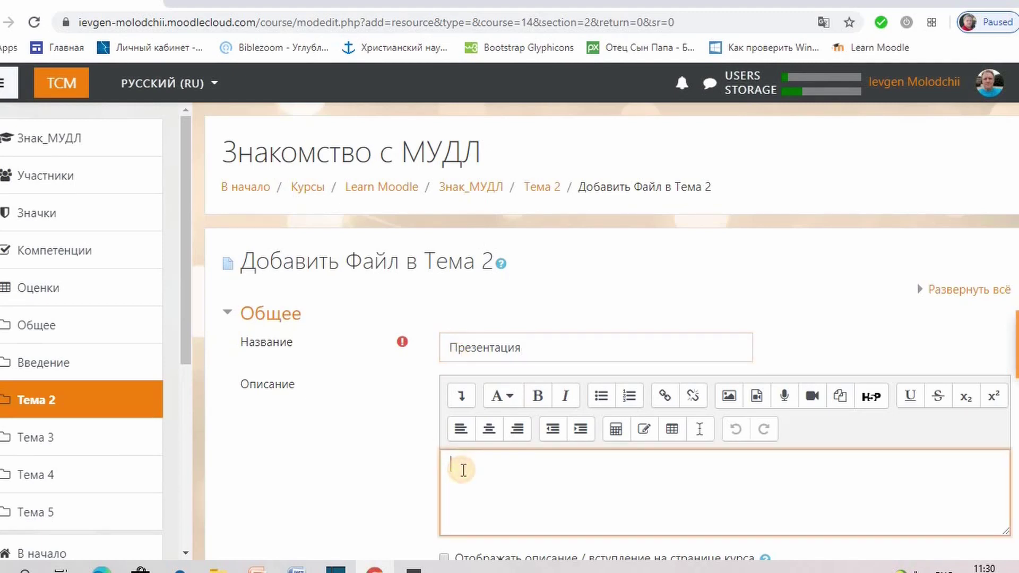
type("Посмотрите презентацию")
scroll(429, 380, "down", 3)
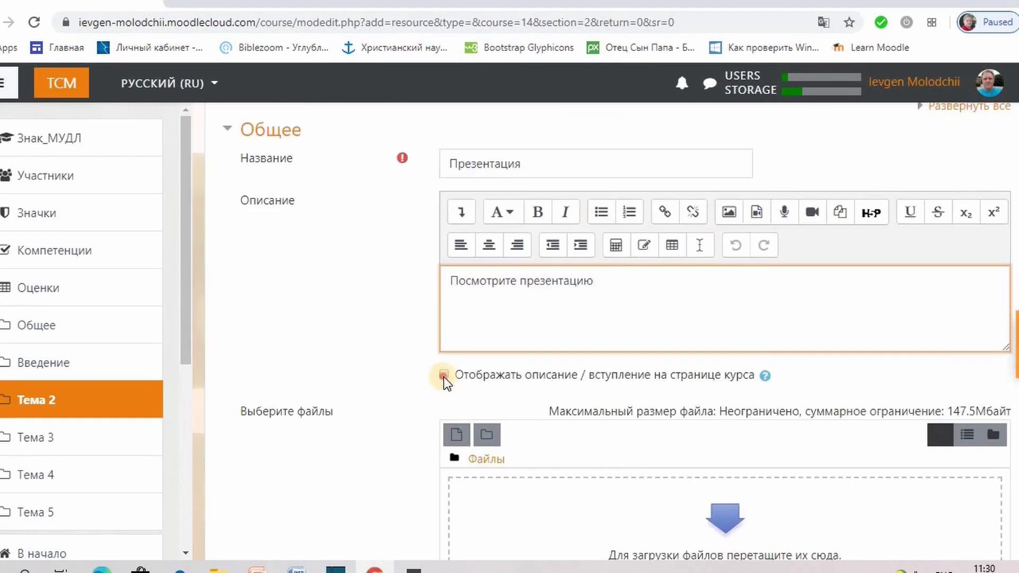
left_click(444, 377)
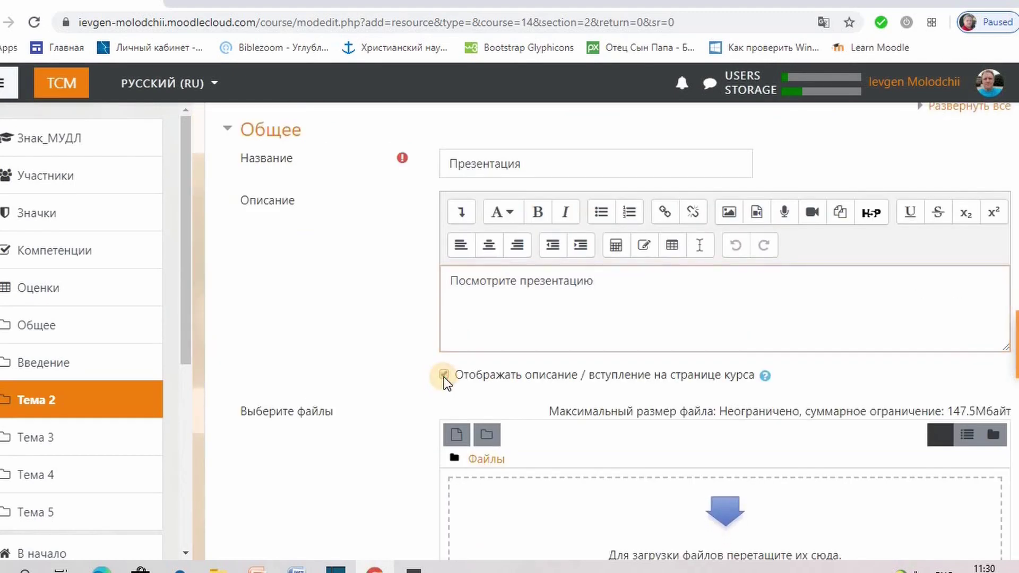
Step: Upload the presentation whose name starts with "ХРИСТОС в МИР" from the desktop, then save the resource and return to the course
scroll(388, 396, "down", 3)
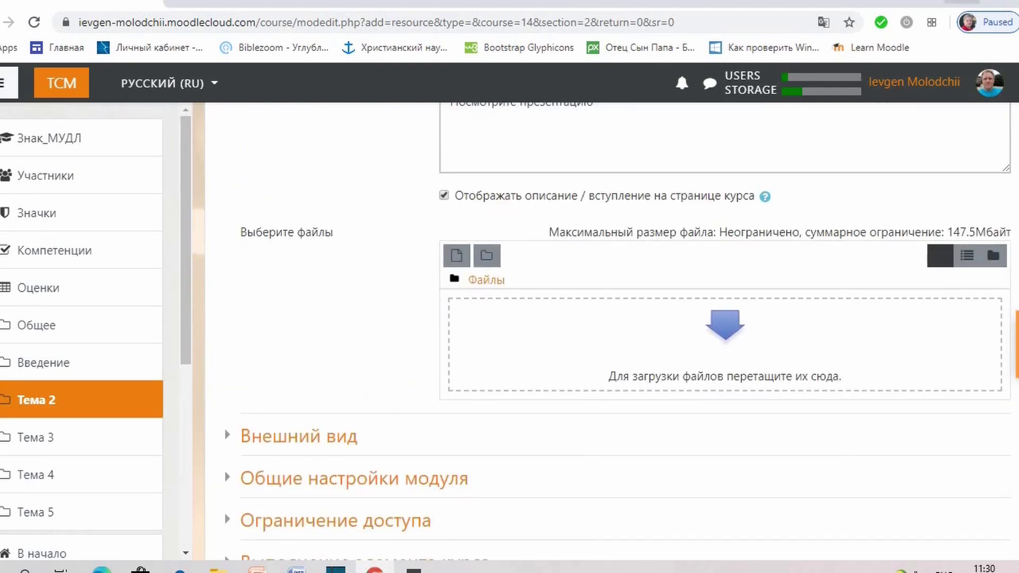
key("super+d")
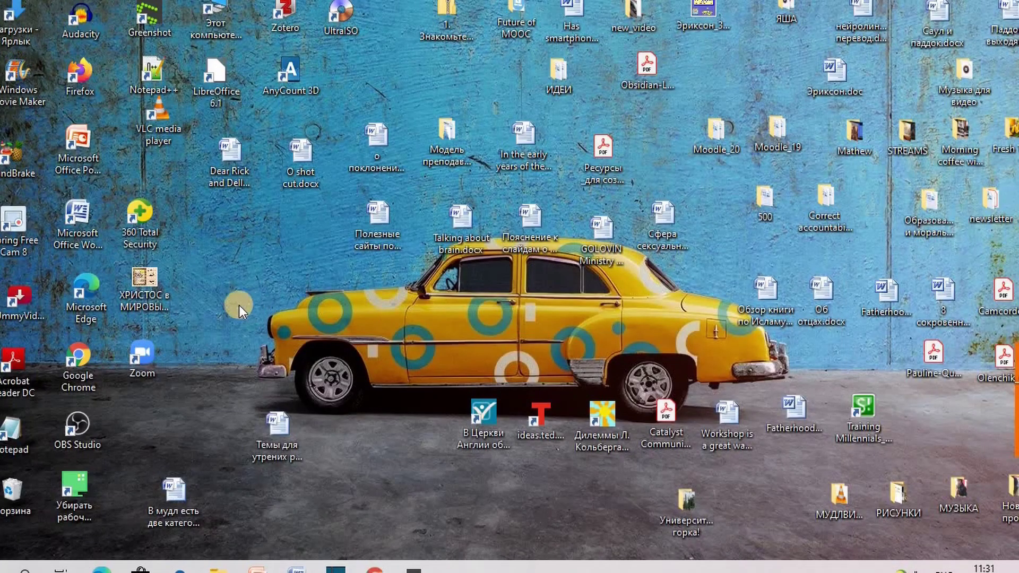
left_click_drag(145, 273, 495, 349)
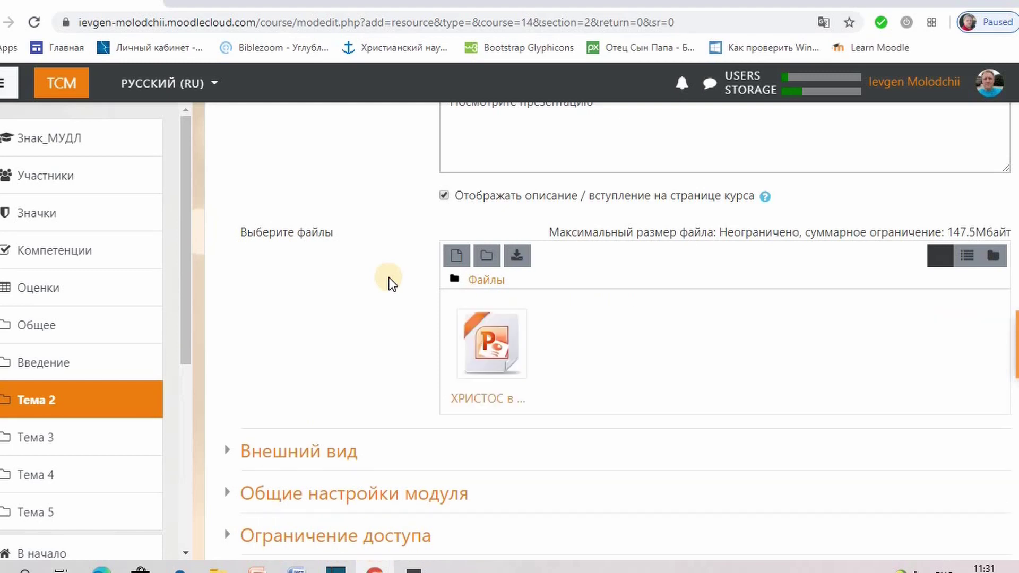
scroll(388, 277, "down", 3)
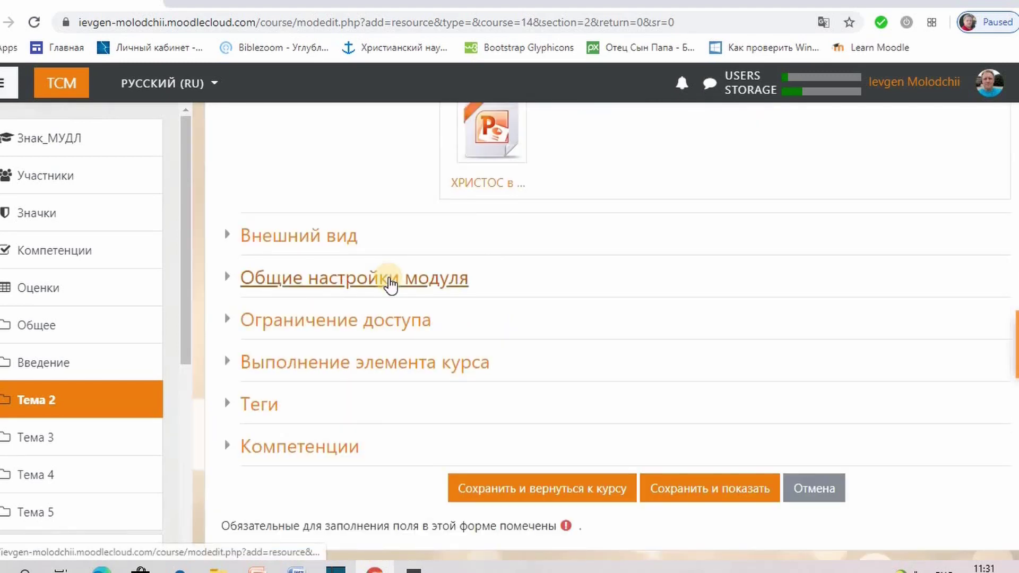
left_click(467, 483)
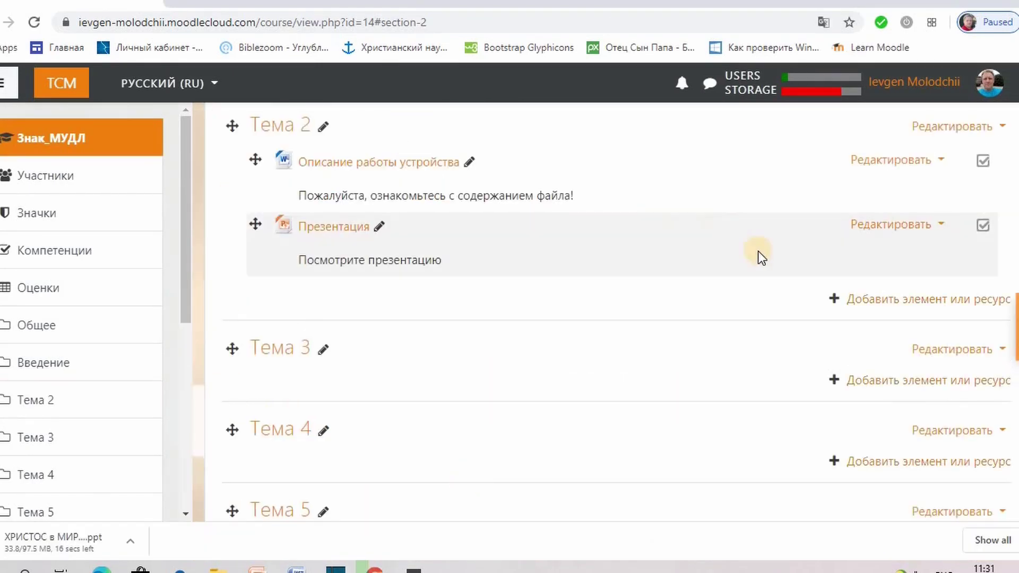
Step: Add another "Файл" resource to "Тема 2" and name it "файл pdf"
left_click(836, 301)
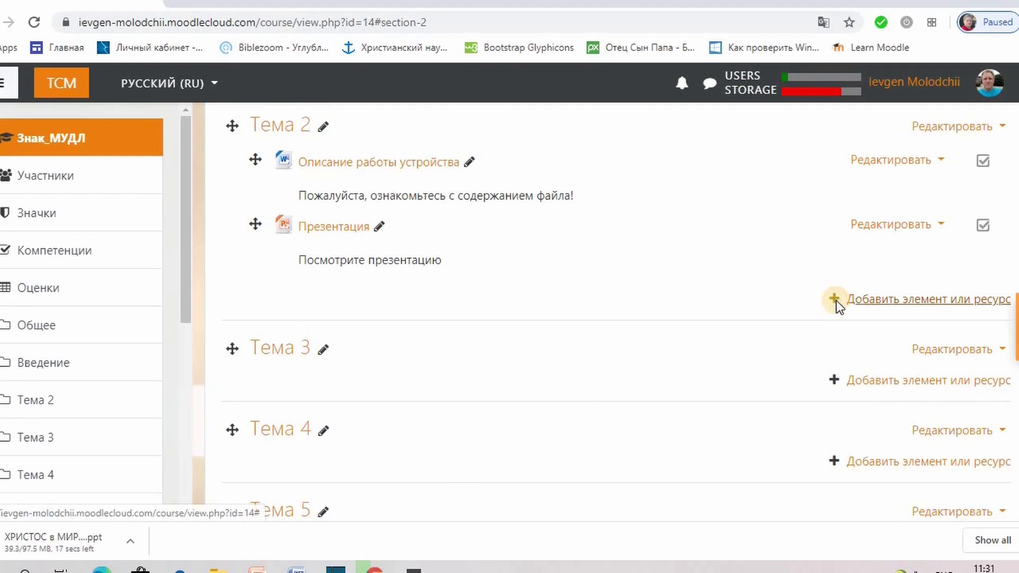
scroll(470, 375, "down", 10)
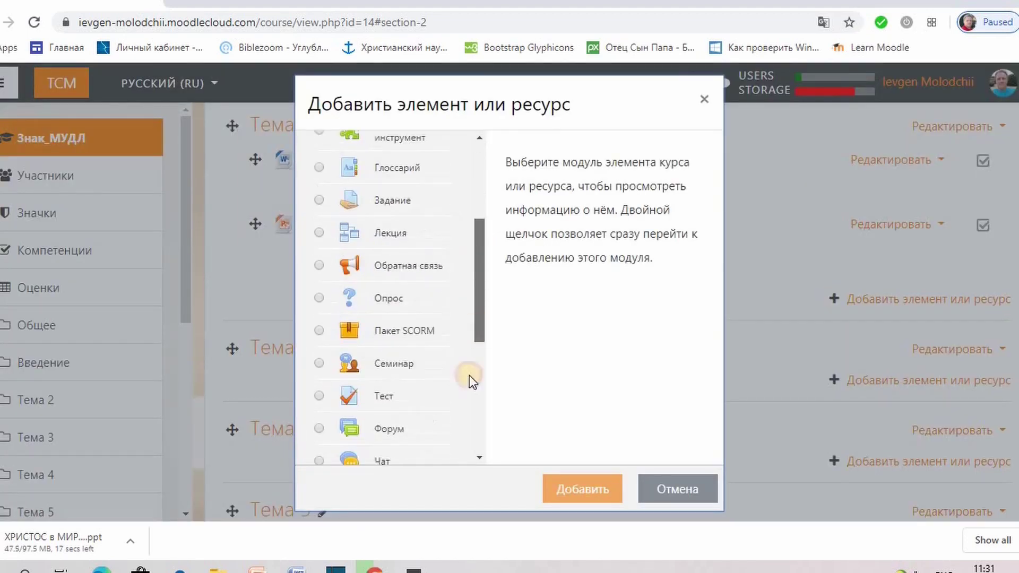
left_click(318, 449)
key("Return")
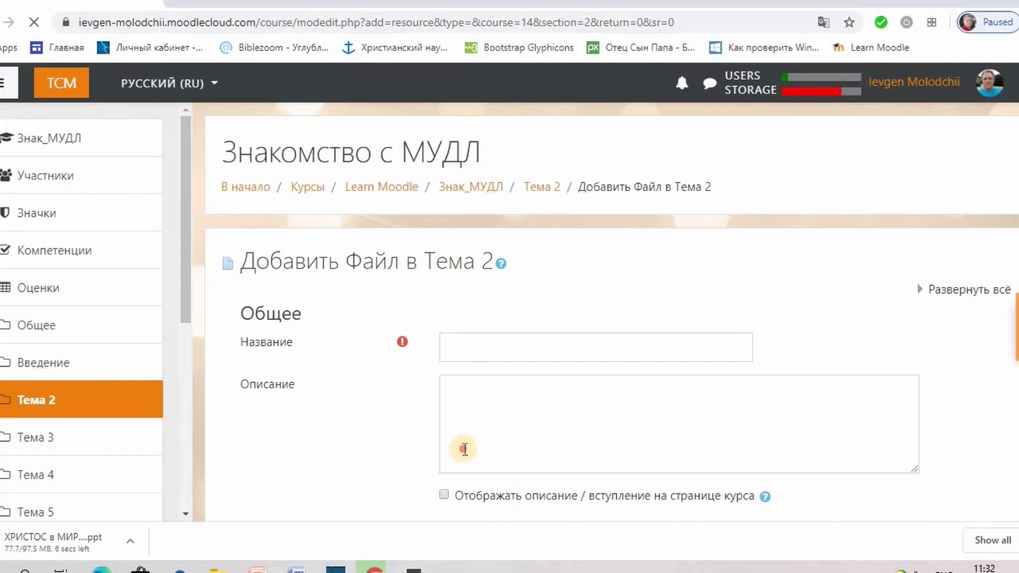
left_click(462, 448)
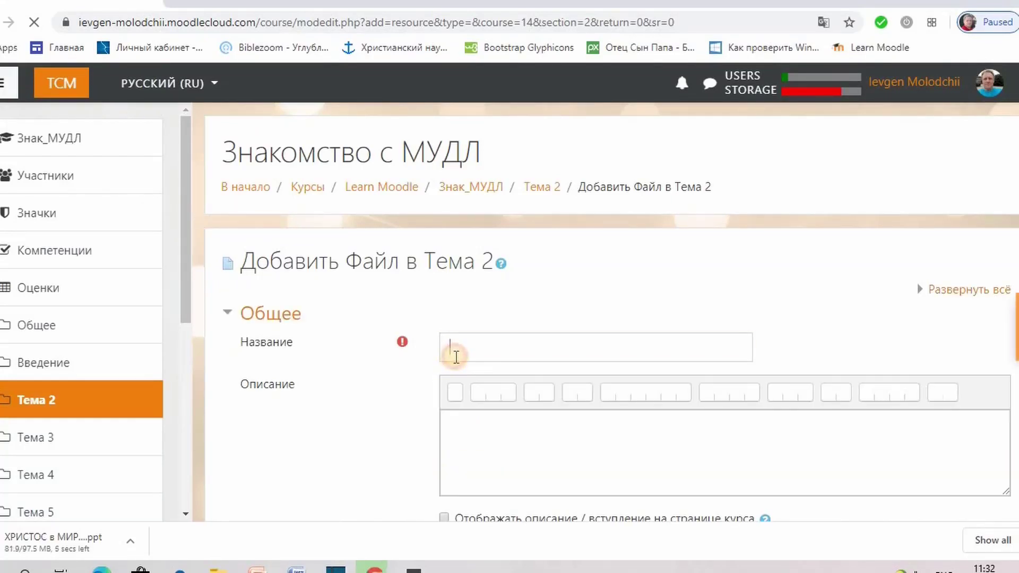
left_click(455, 355)
type("Хрис")
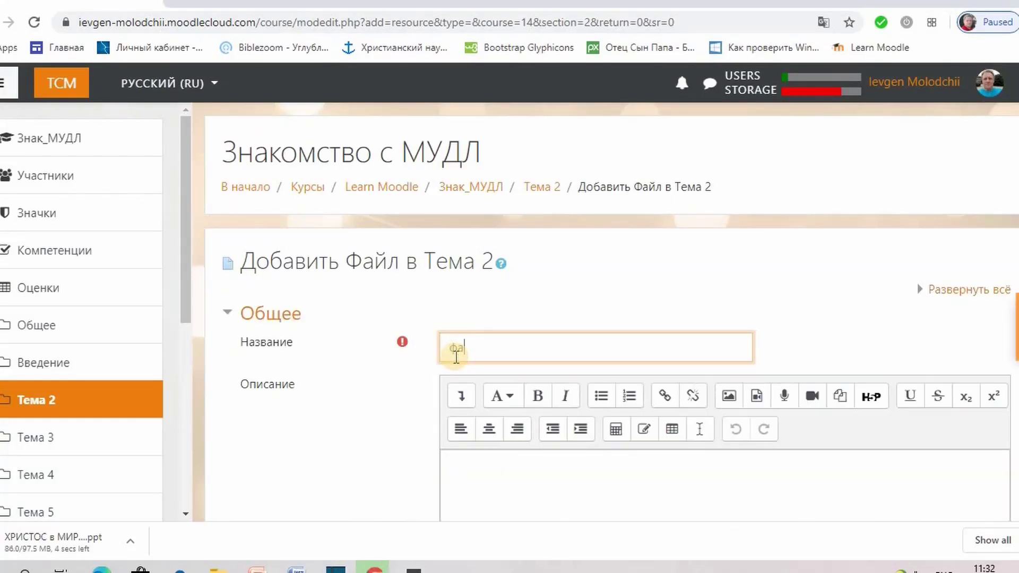
key("Tab")
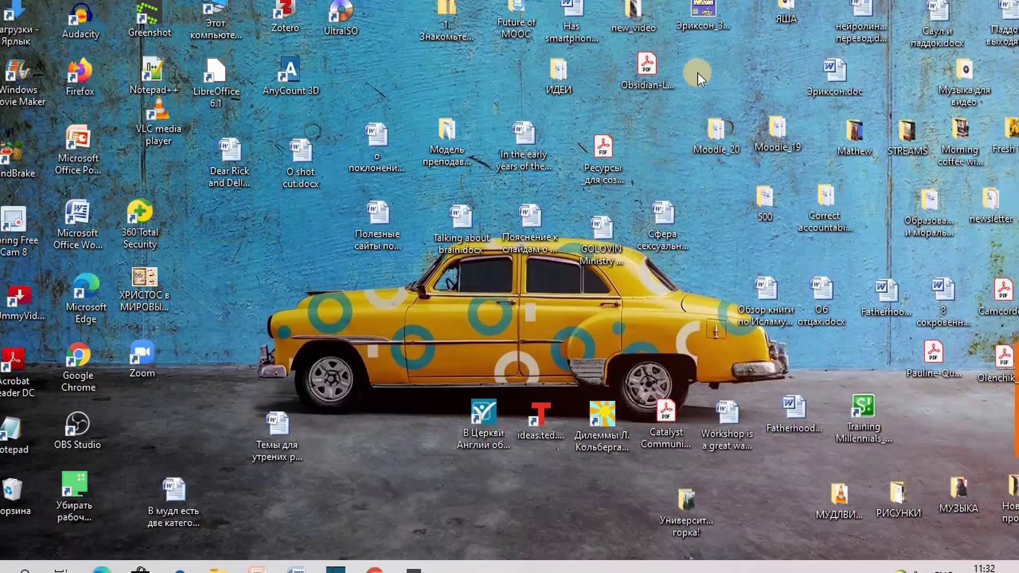
Step: Upload the PDF whose name starts with "Ресурсы" from the desktop, then save the resource and return to the course
left_click(962, 2)
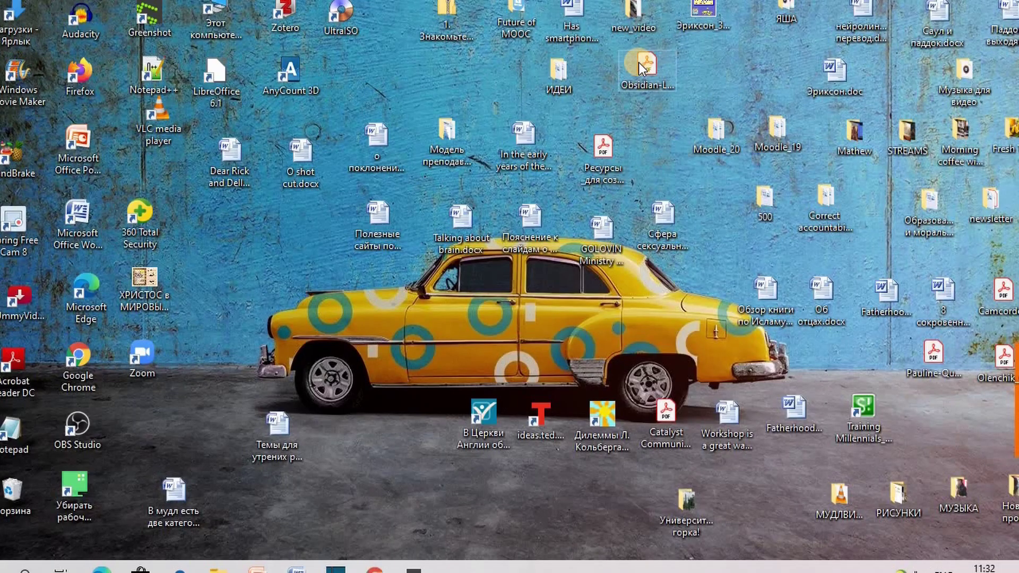
left_click_drag(605, 145, 510, 409)
scroll(362, 416, "down", 8)
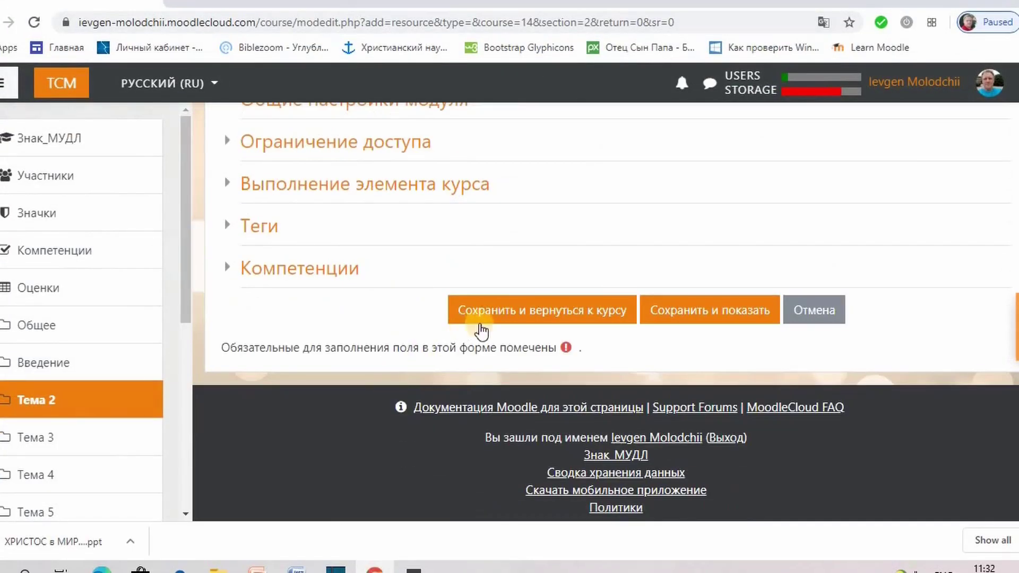
left_click(480, 325)
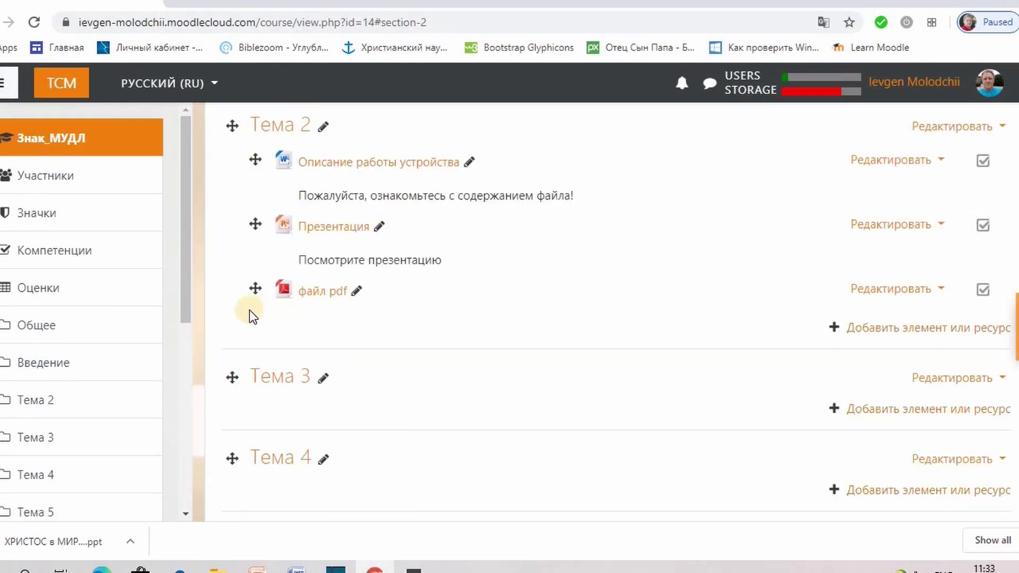
left_click(281, 296)
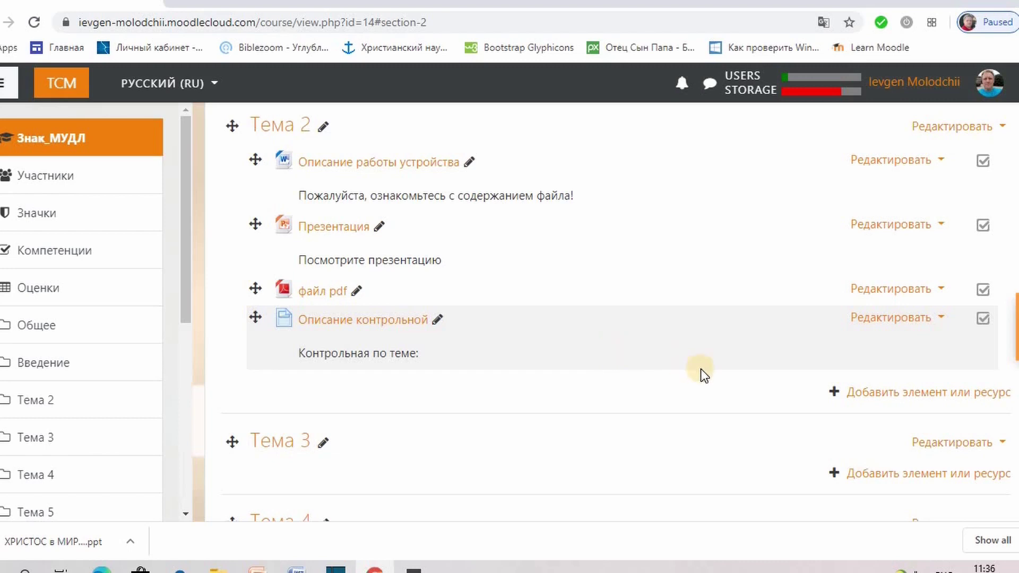
Step: Add a "Задание" activity to "Тема 2" and name it "Загрузите контрольную здесь"
left_click(839, 393)
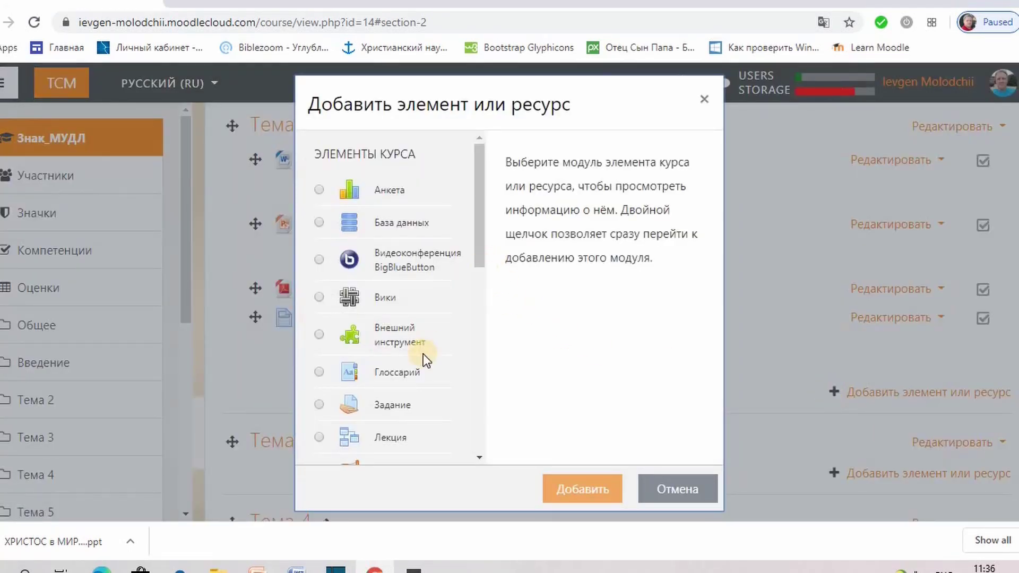
left_click(319, 404)
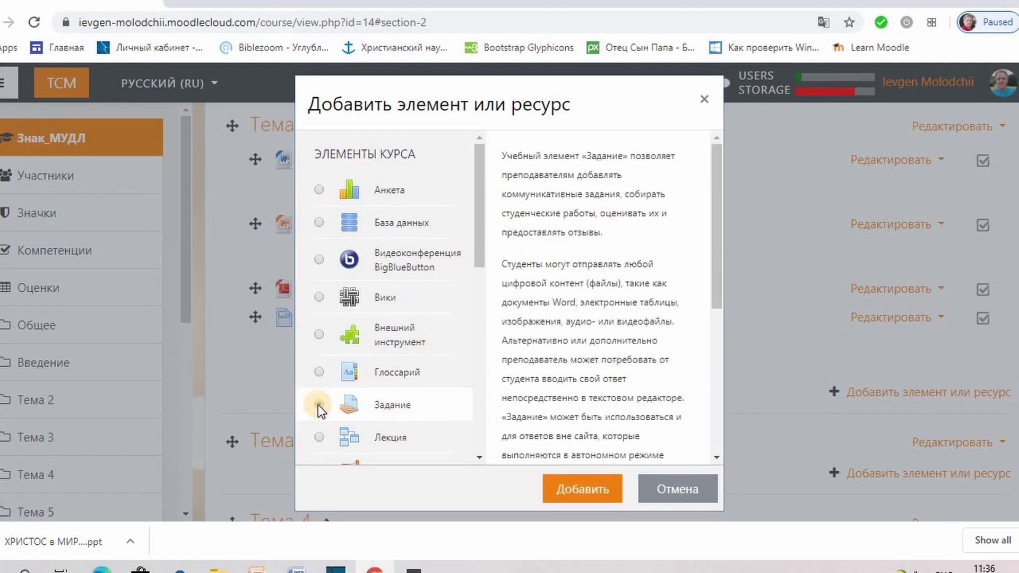
left_click(558, 482)
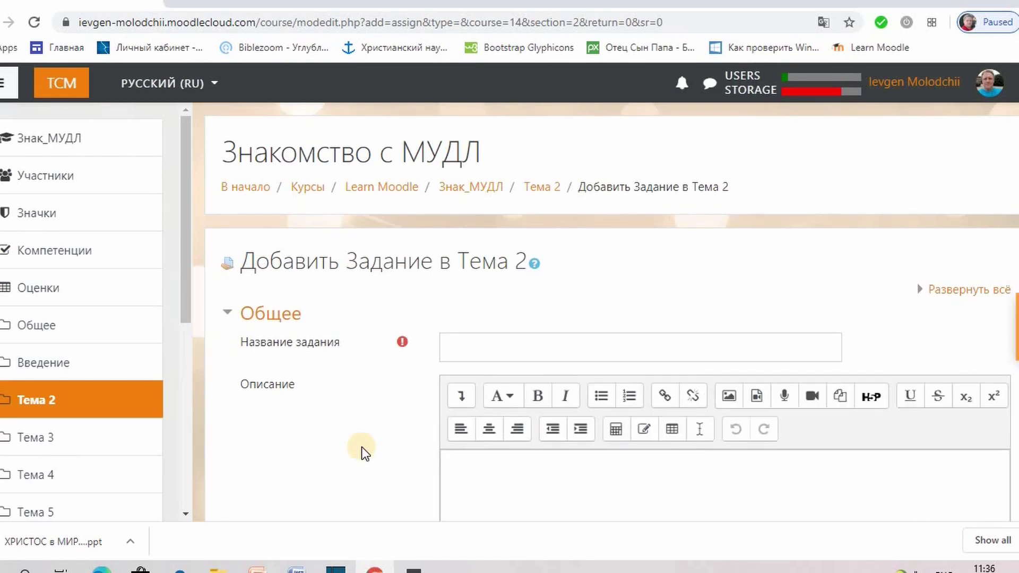
left_click(468, 346)
type("Загрузите контрольную здесь")
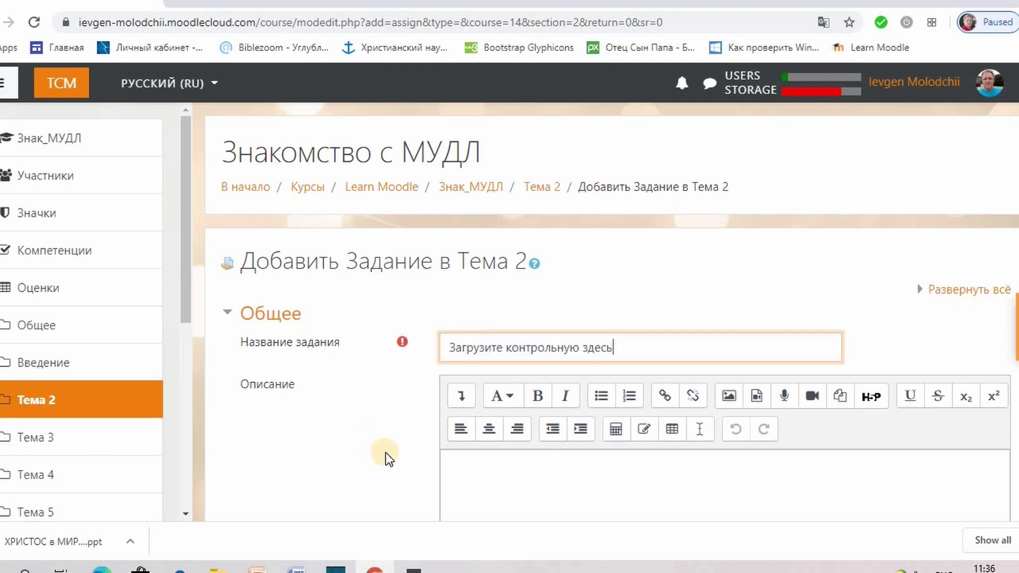
Step: Enter the assignment description "Здесь вы можете загрузить ваш файл" and enable showing it on the course page
scroll(395, 478, "down", 2)
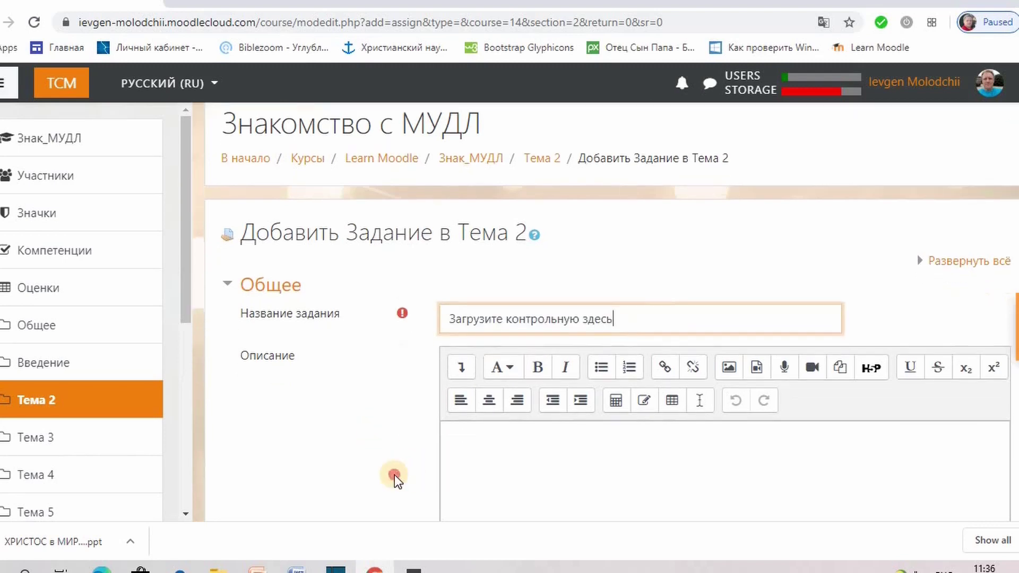
scroll(396, 480, "down", 3)
left_click(480, 277)
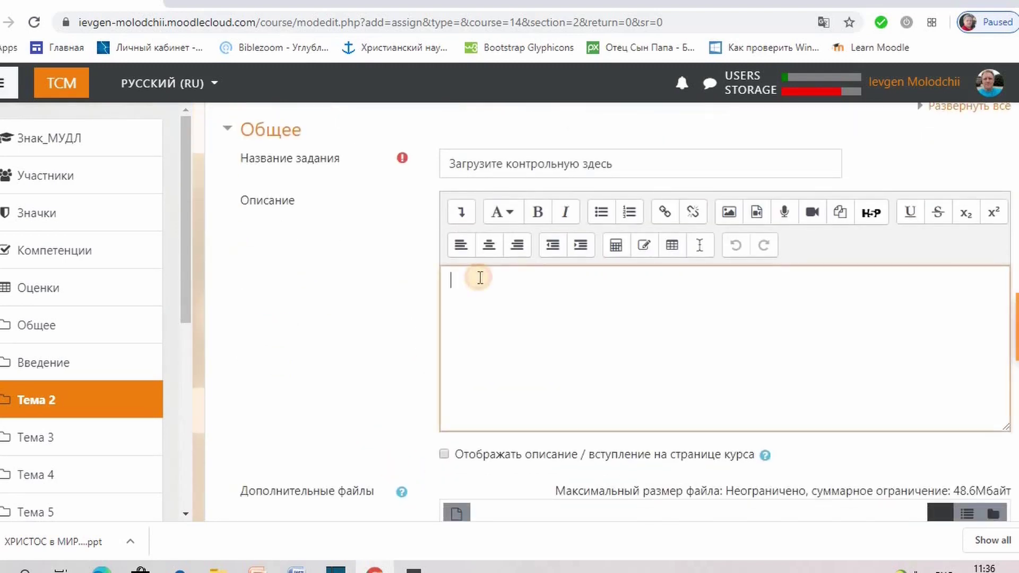
left_click(440, 455)
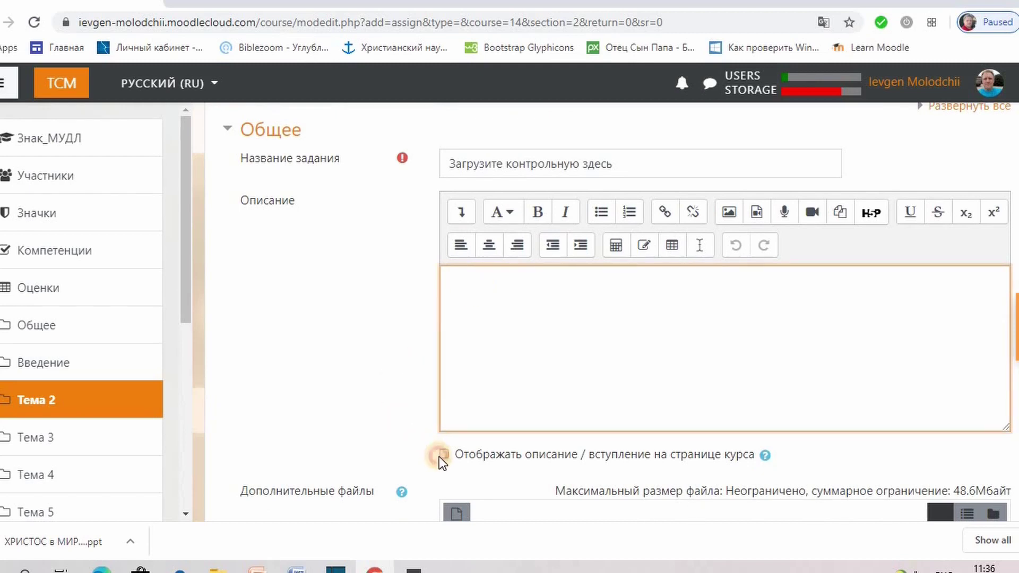
left_click(485, 330)
type("Здесь вы можете загрузить ваш файл")
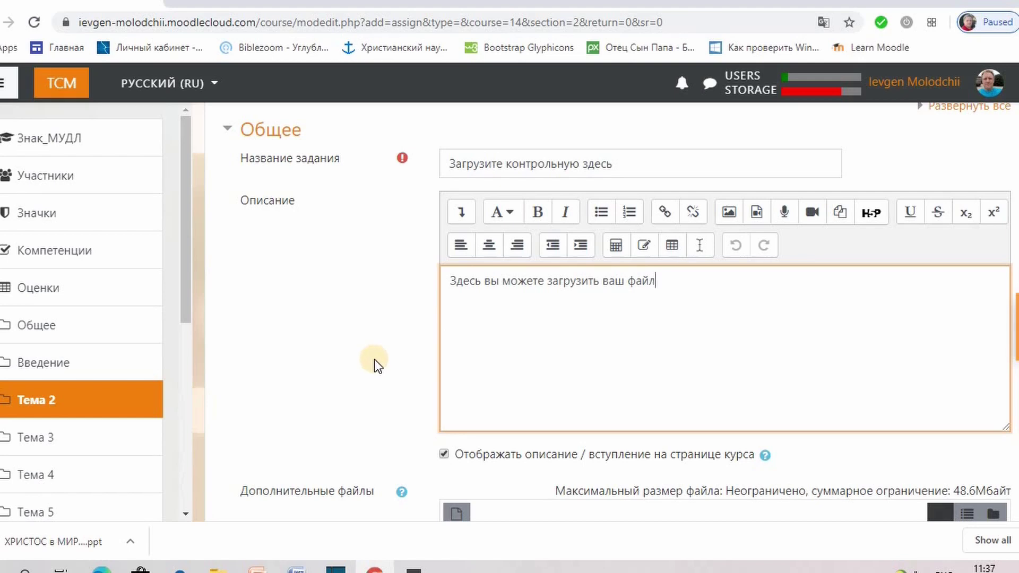
Step: Disable the "Разрешить выполнение задания с" and "Последний срок сдачи" dates in the assignment's availability settings
scroll(374, 359, "down", 3)
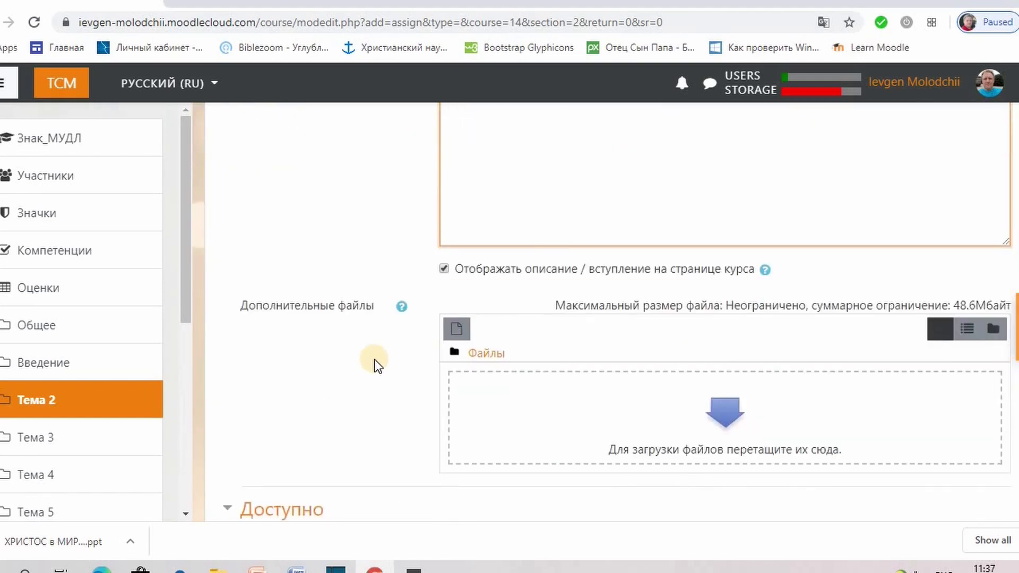
scroll(374, 359, "down", 1)
scroll(374, 359, "down", 2)
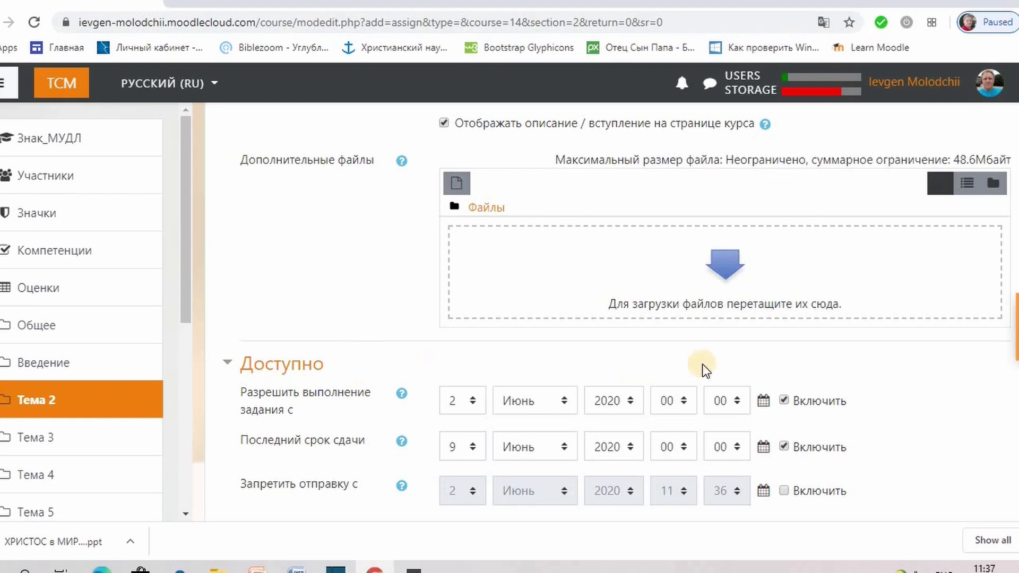
left_click(784, 400)
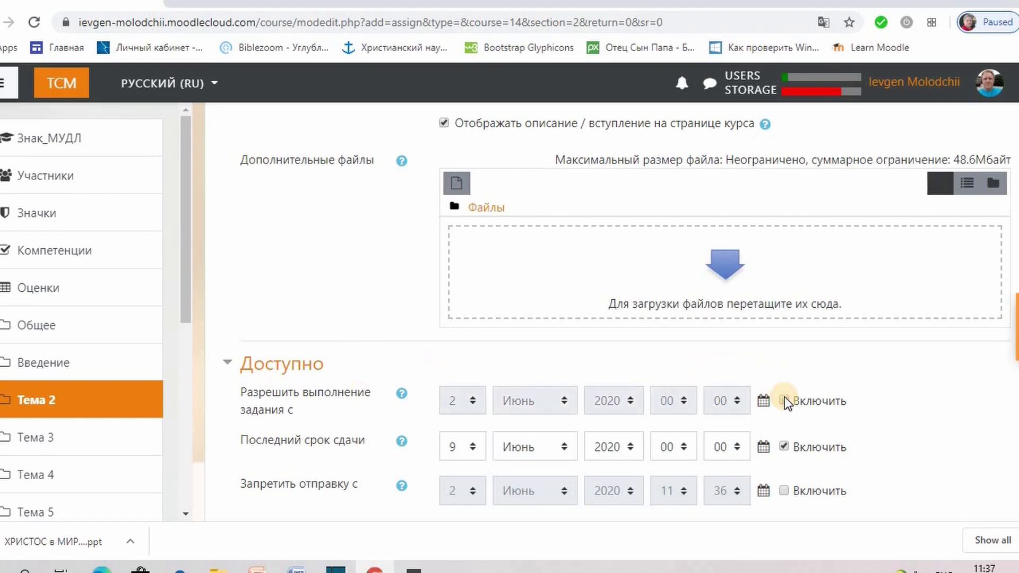
left_click(785, 446)
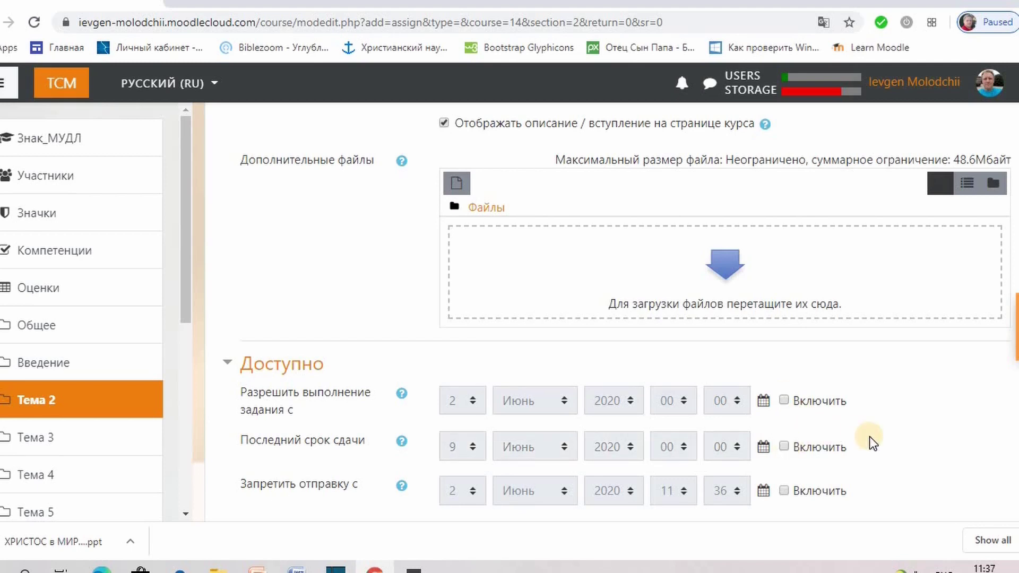
scroll(870, 440, "down", 8)
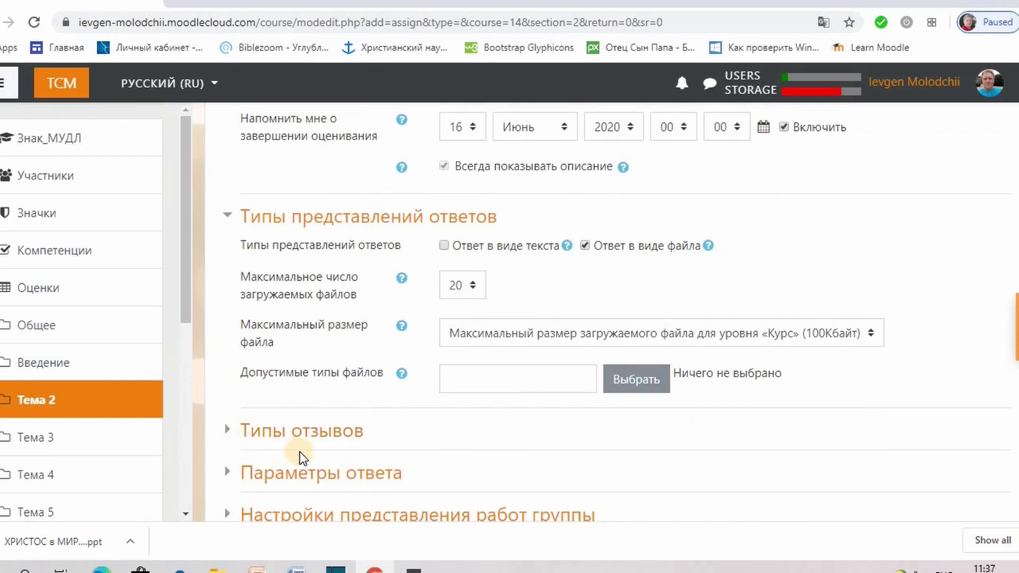
Step: Review the assignment's "Параметры ответа" and "Оценка" settings, then save the assignment and return to the course
left_click(268, 474)
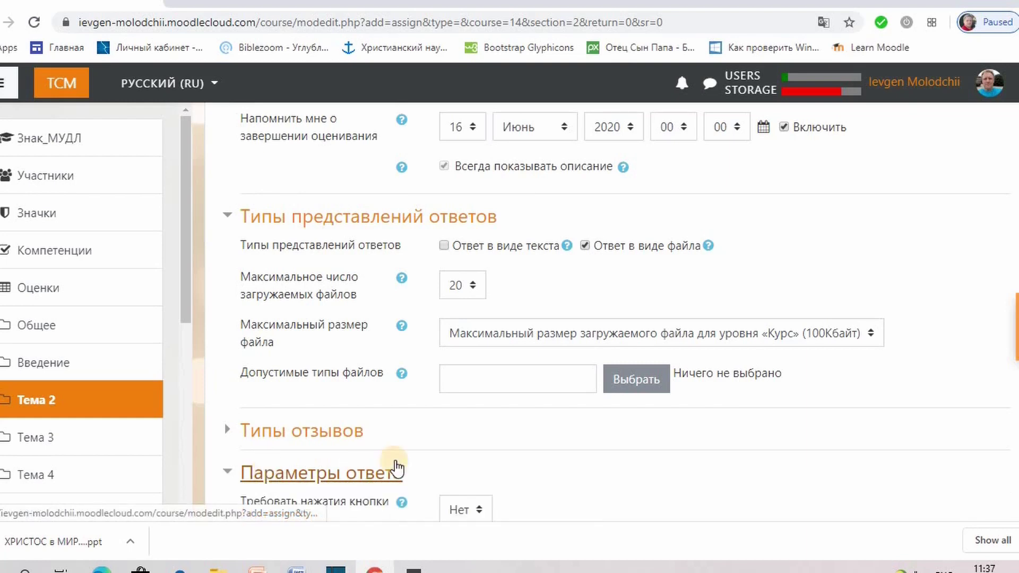
scroll(397, 468, "down", 1)
scroll(398, 468, "down", 3)
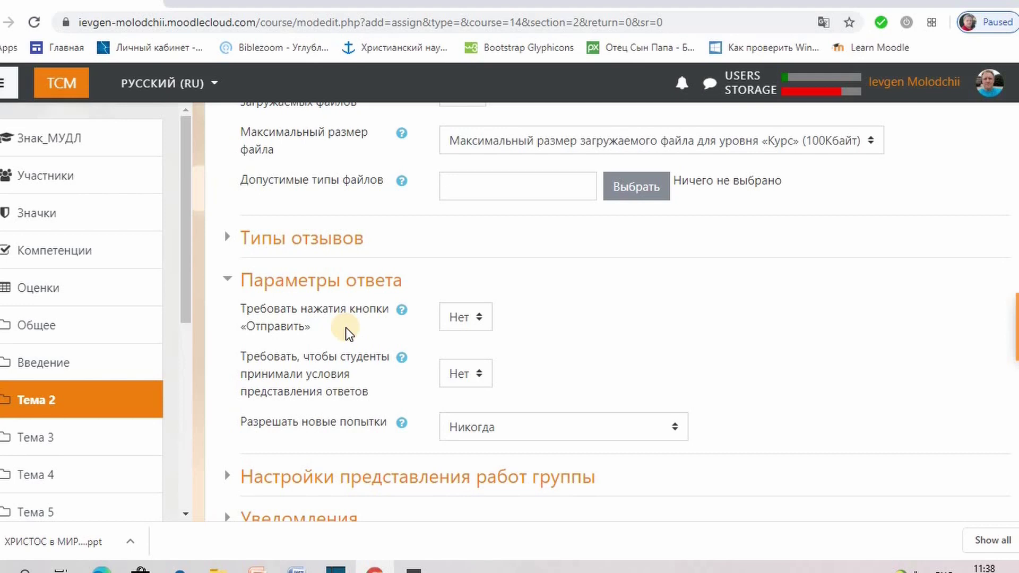
scroll(599, 355, "down", 3)
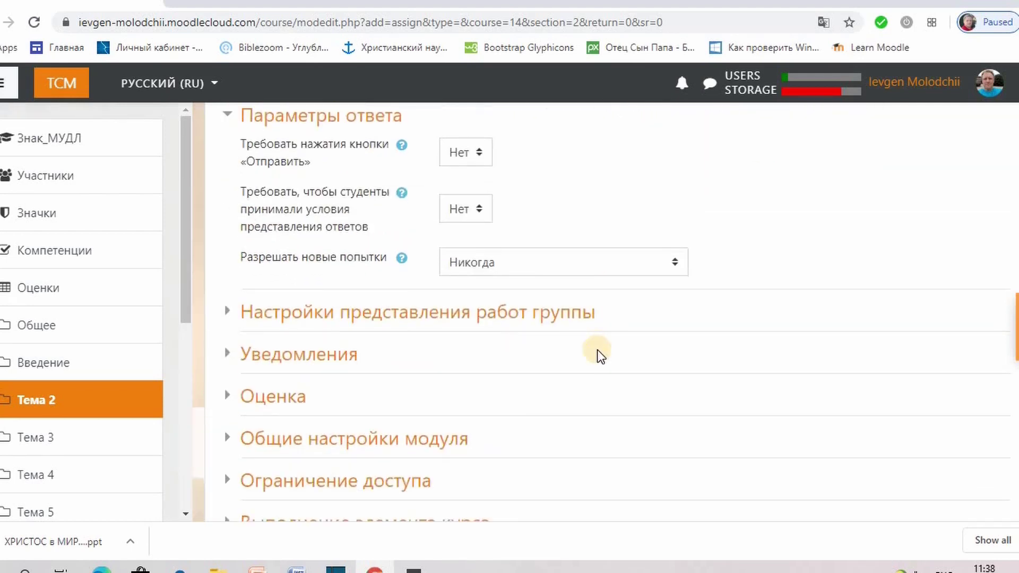
left_click(271, 397)
scroll(424, 372, "down", 3)
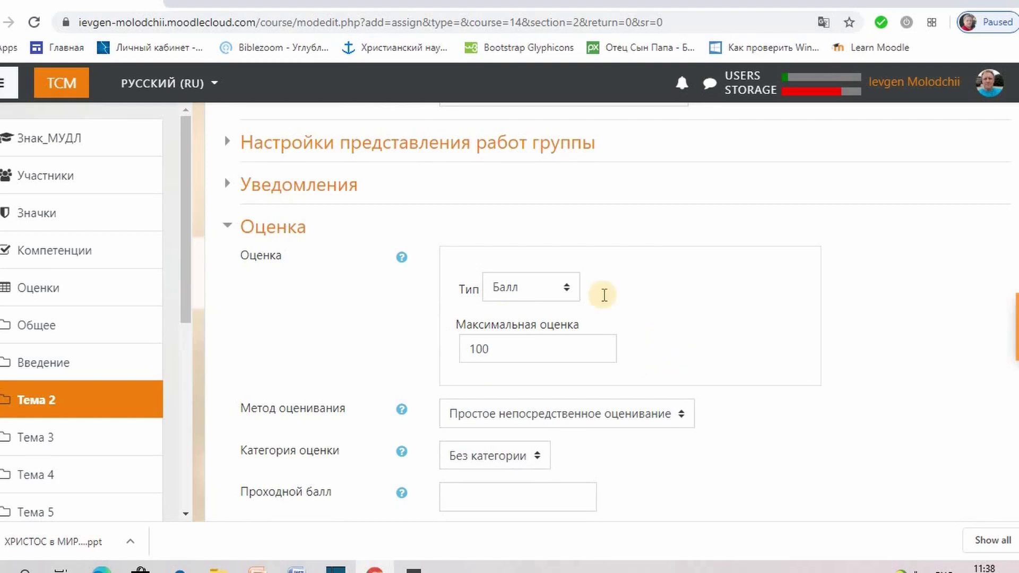
scroll(635, 298, "down", 1)
scroll(635, 303, "down", 5)
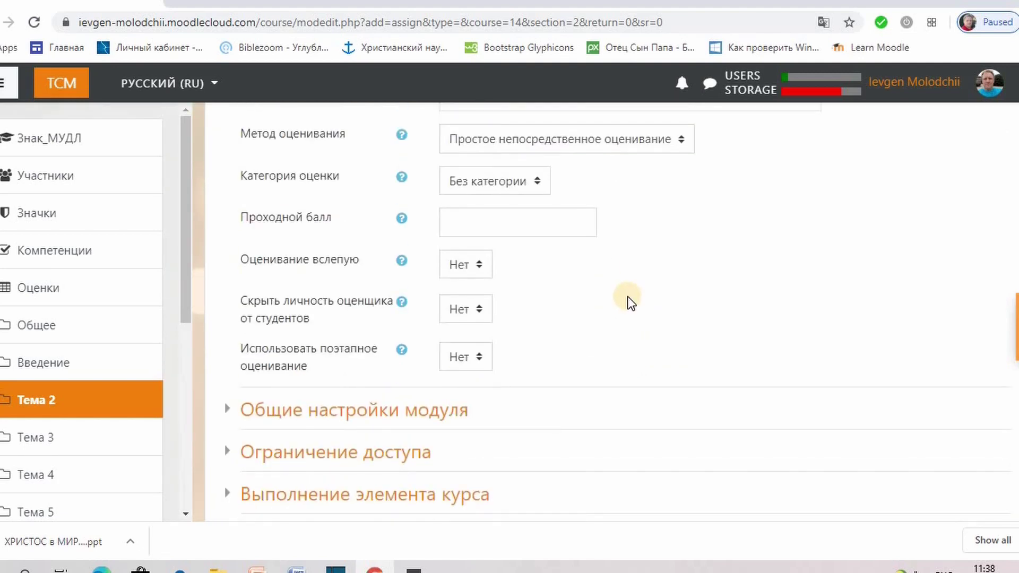
scroll(628, 297, "down", 1)
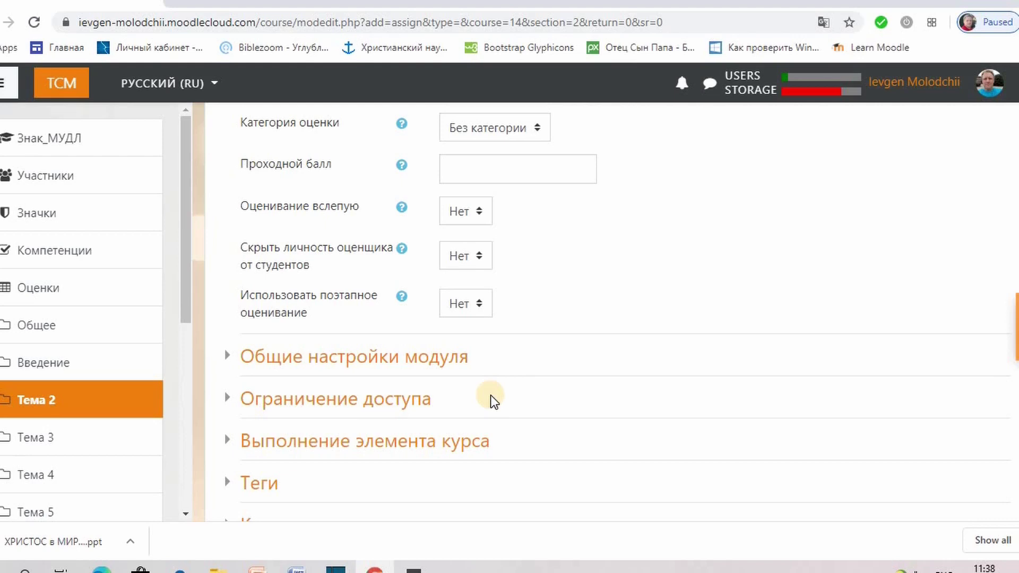
scroll(490, 395, "down", 4)
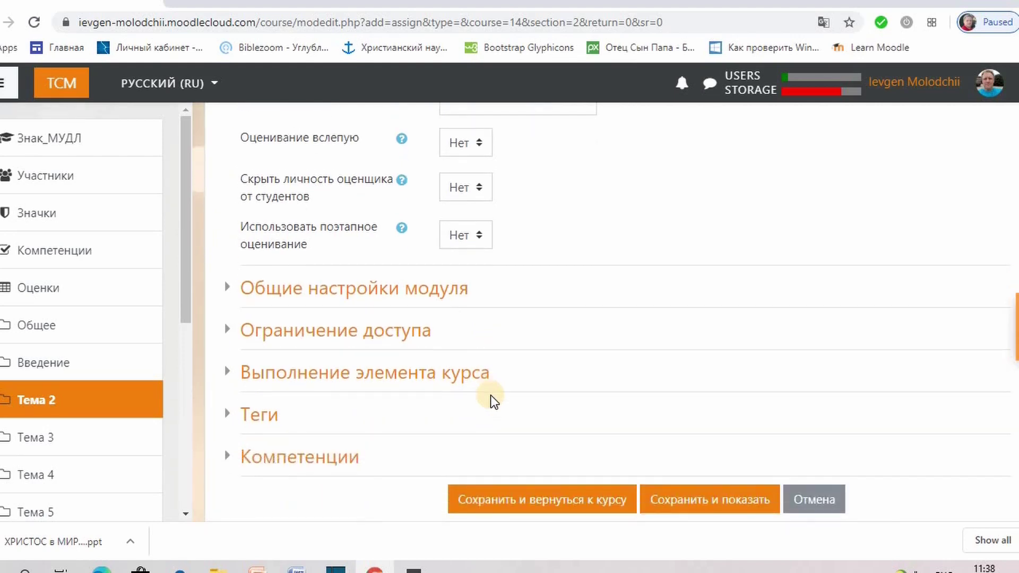
left_click(482, 369)
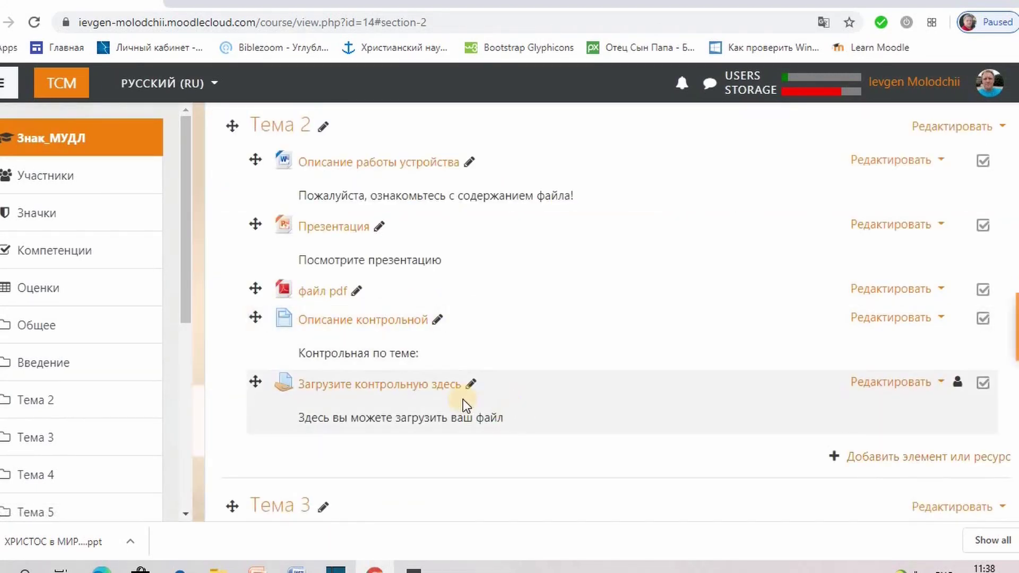
Step: Open the assignment "Загрузите контрольную здесь", view its grading summary, and return to "Тема 2" of the course
left_click(323, 381)
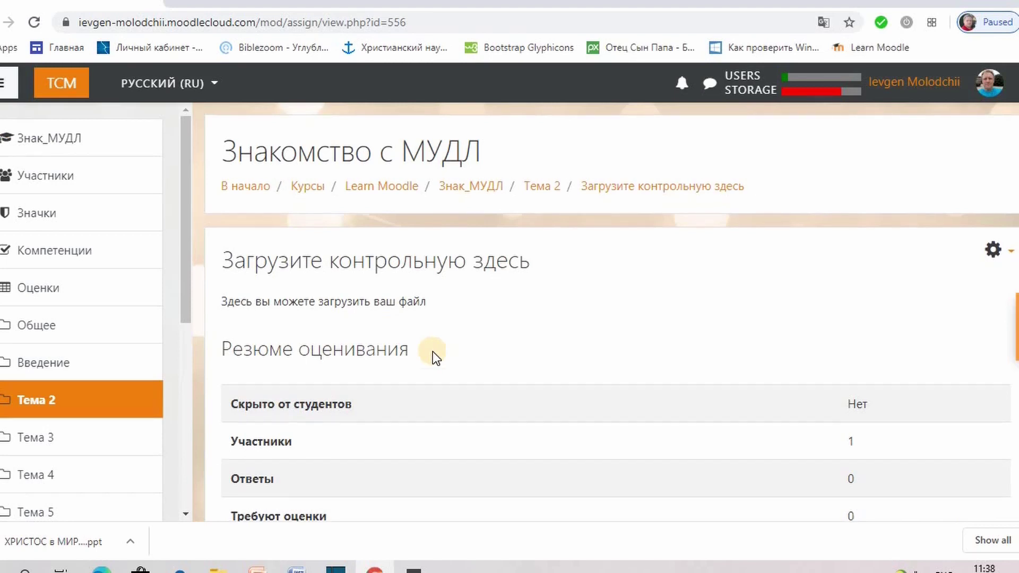
scroll(419, 345, "down", 2)
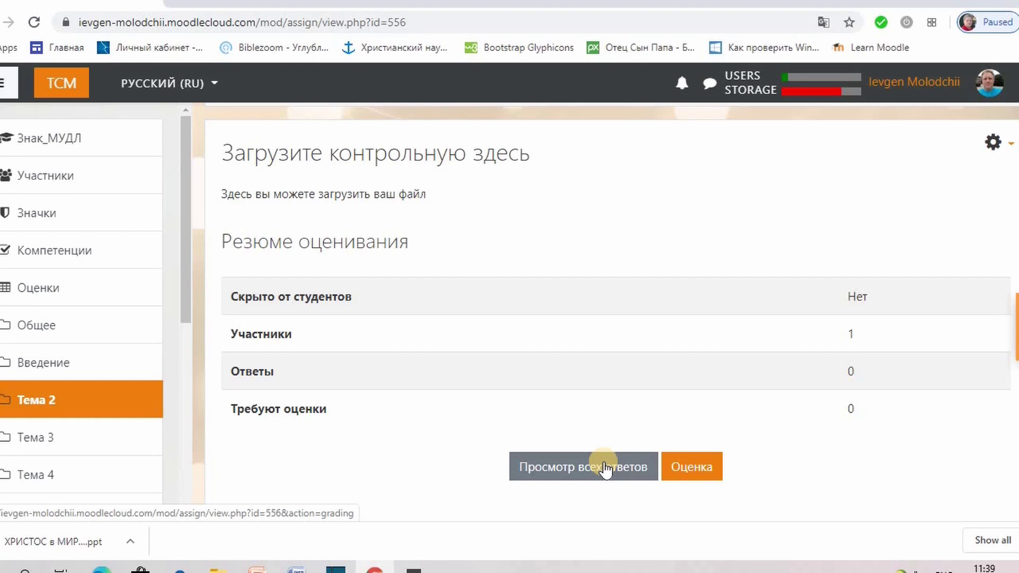
scroll(604, 462, "up", 2)
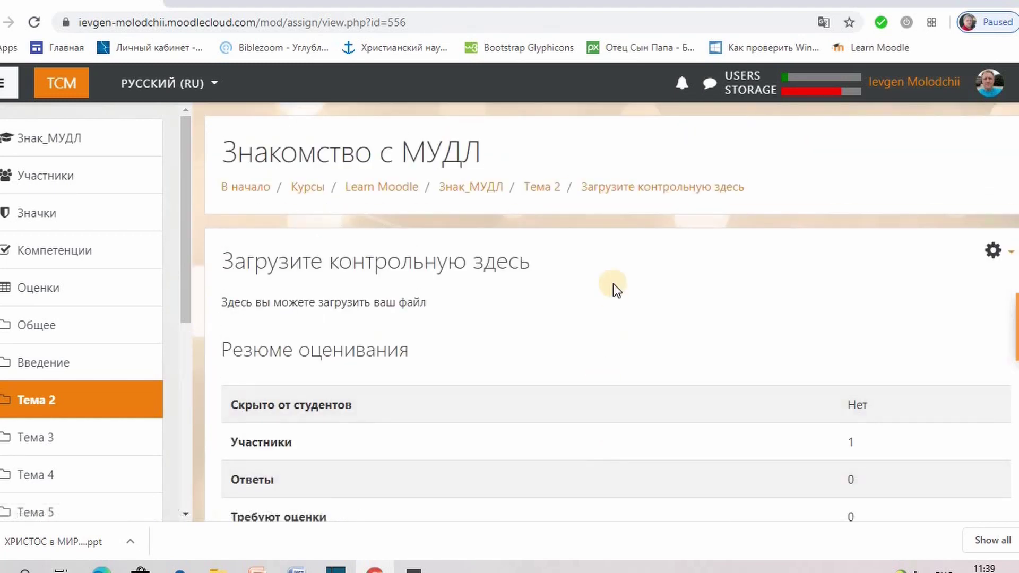
left_click(545, 196)
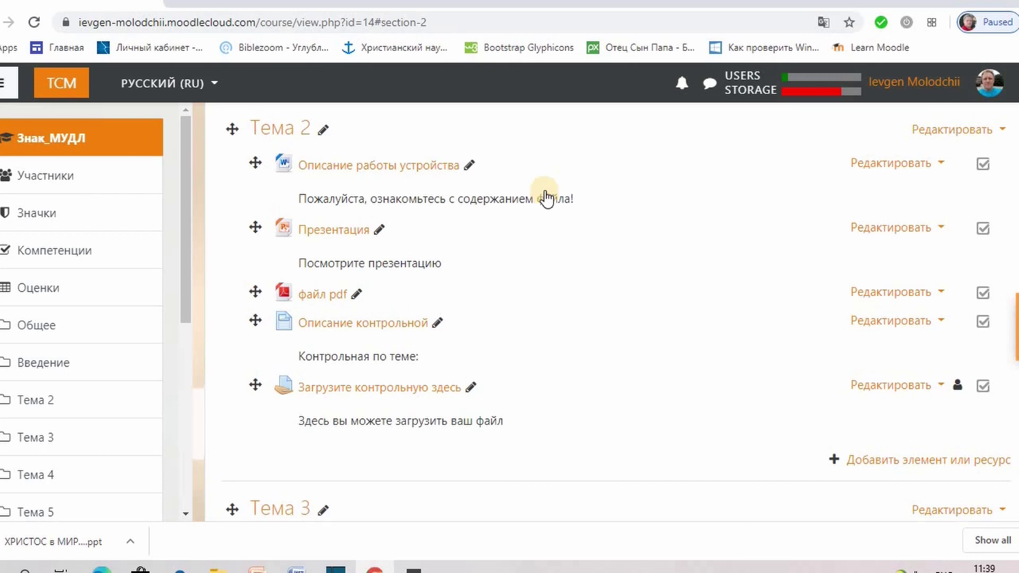
Step: Open the course's gradebook setup, examine how the assignment is listed there, and return to the course page
scroll(547, 199, "up", 8)
scroll(547, 199, "up", 3)
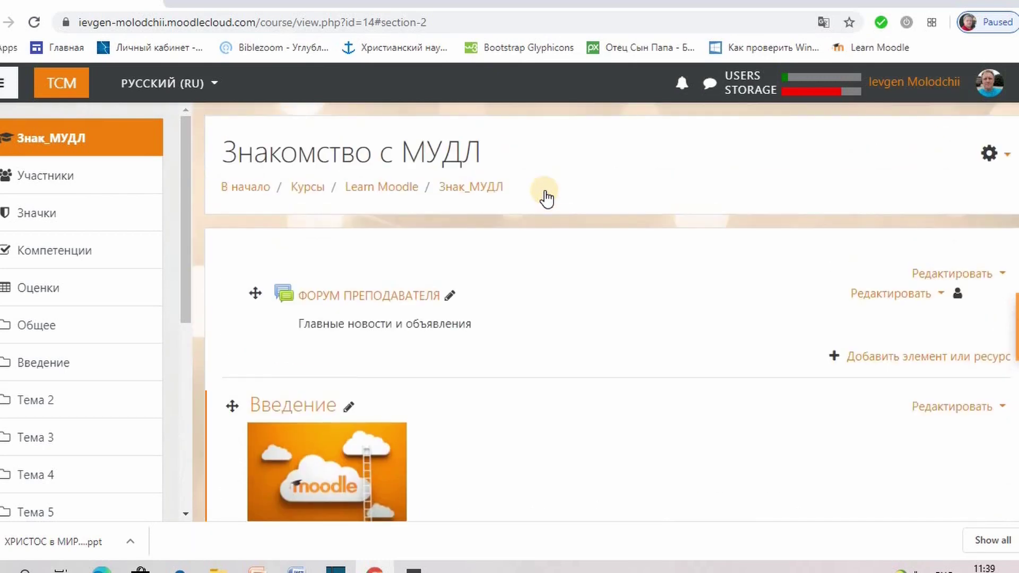
left_click(1005, 155)
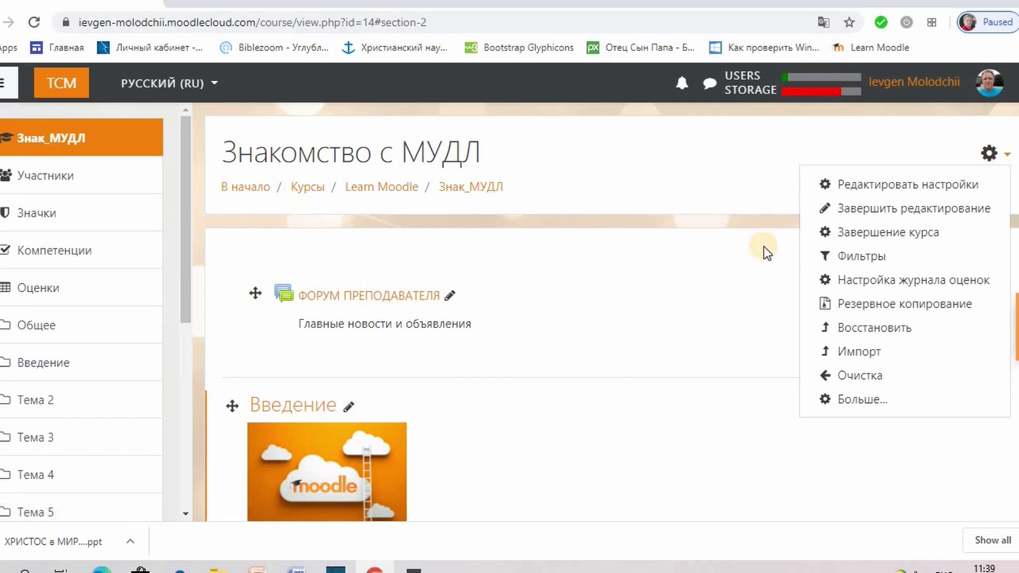
left_click(847, 287)
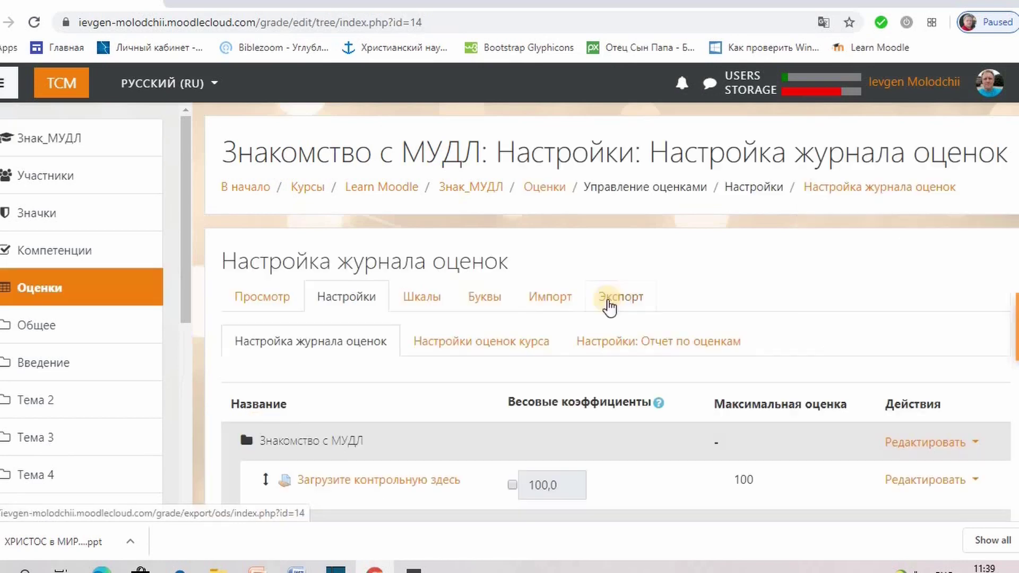
scroll(403, 368, "down", 1)
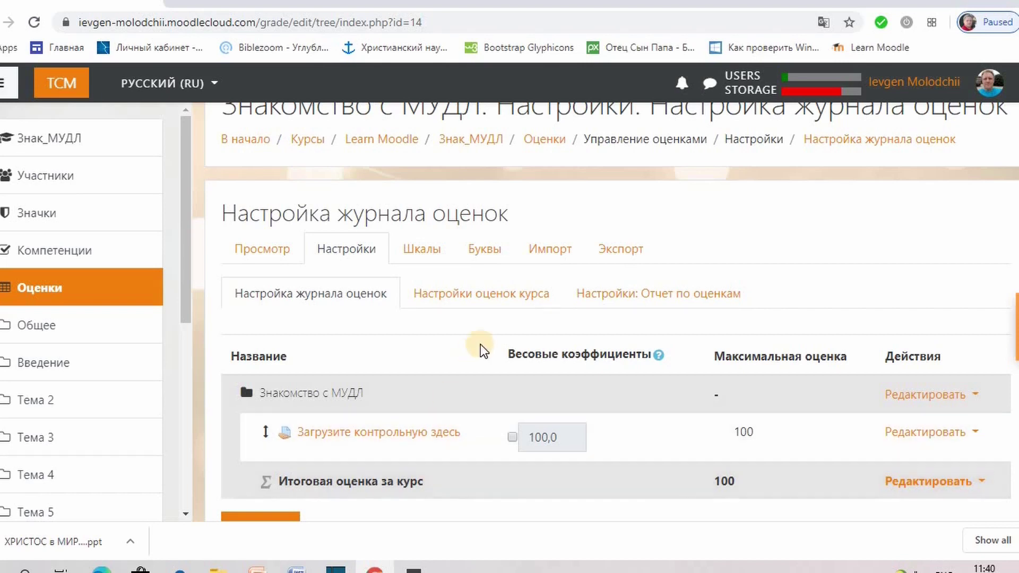
scroll(480, 345, "up", 1)
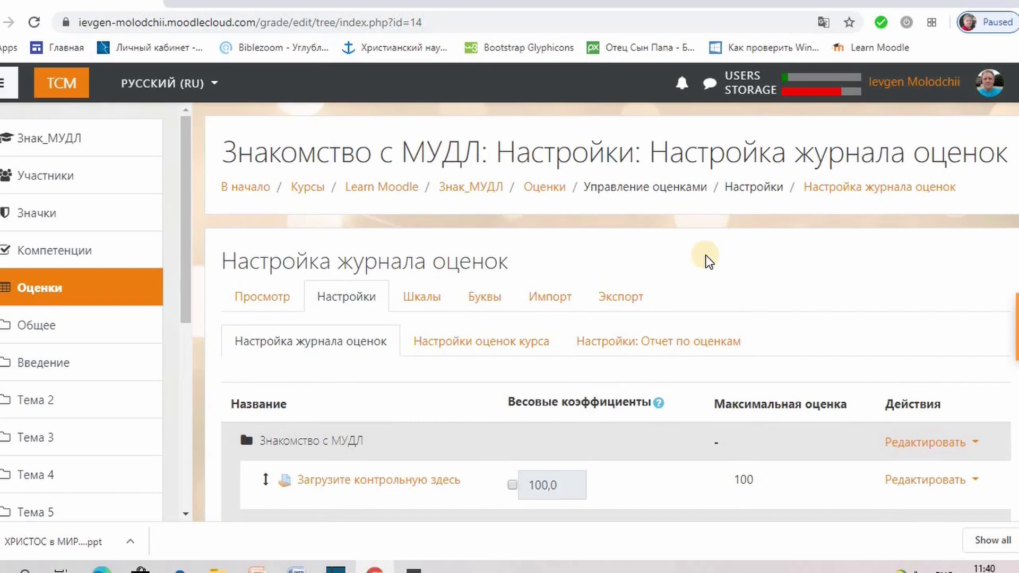
key("alt+Left")
Step: Add a "Форум" activity to "Тема 2"
scroll(483, 428, "down", 5)
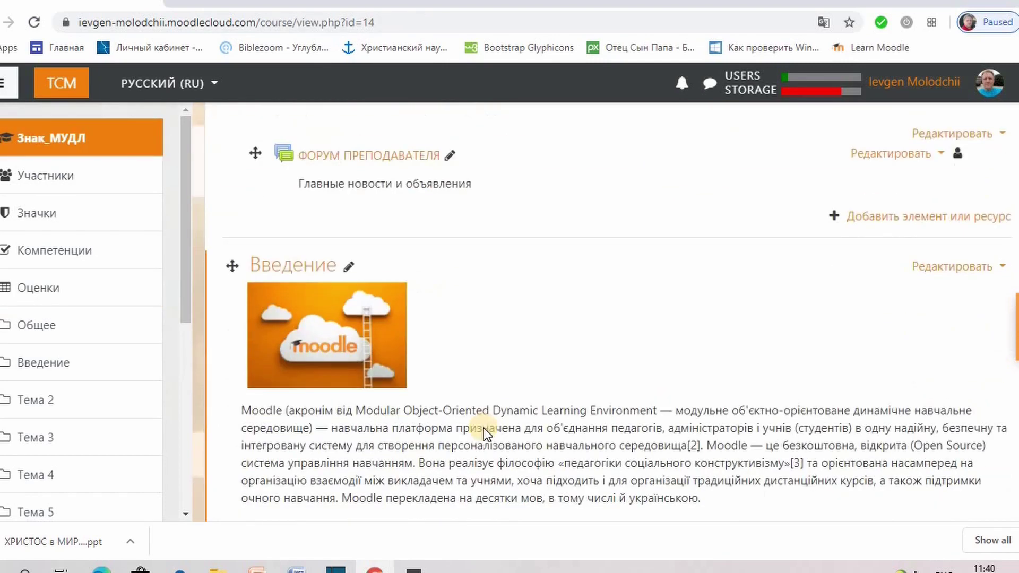
scroll(484, 428, "down", 4)
scroll(483, 428, "down", 4)
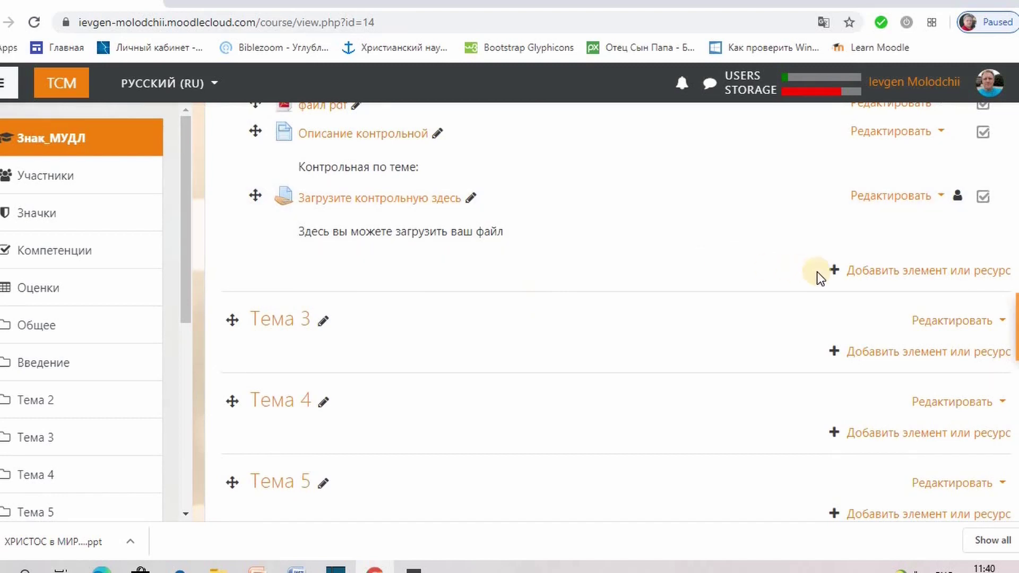
left_click(836, 273)
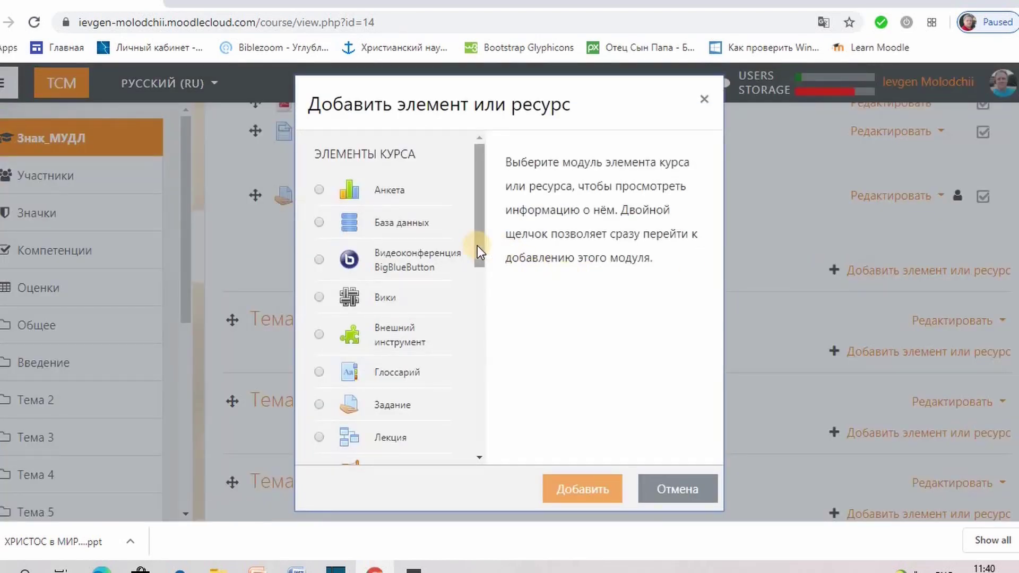
left_click_drag(477, 246, 476, 356)
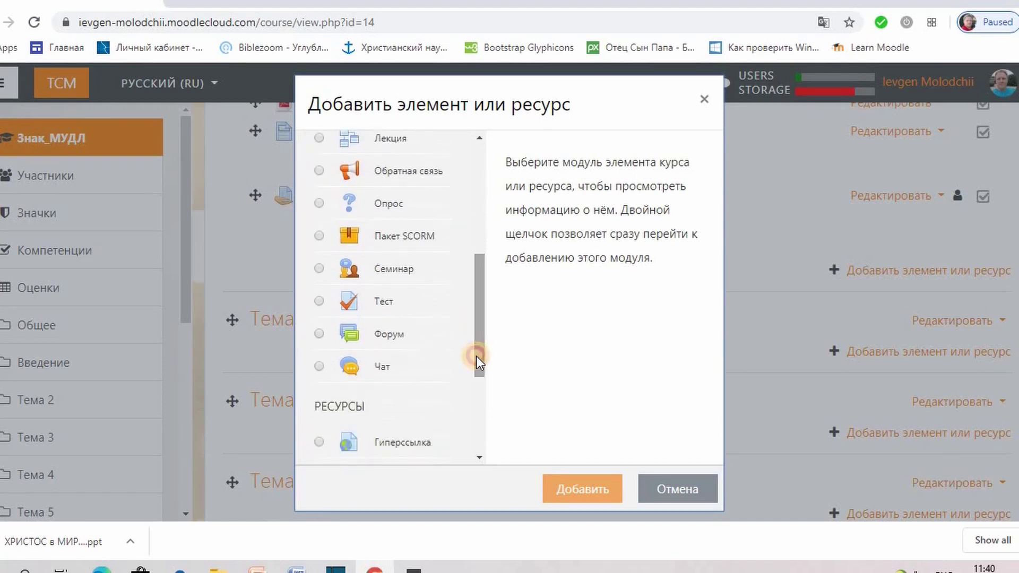
left_click(321, 334)
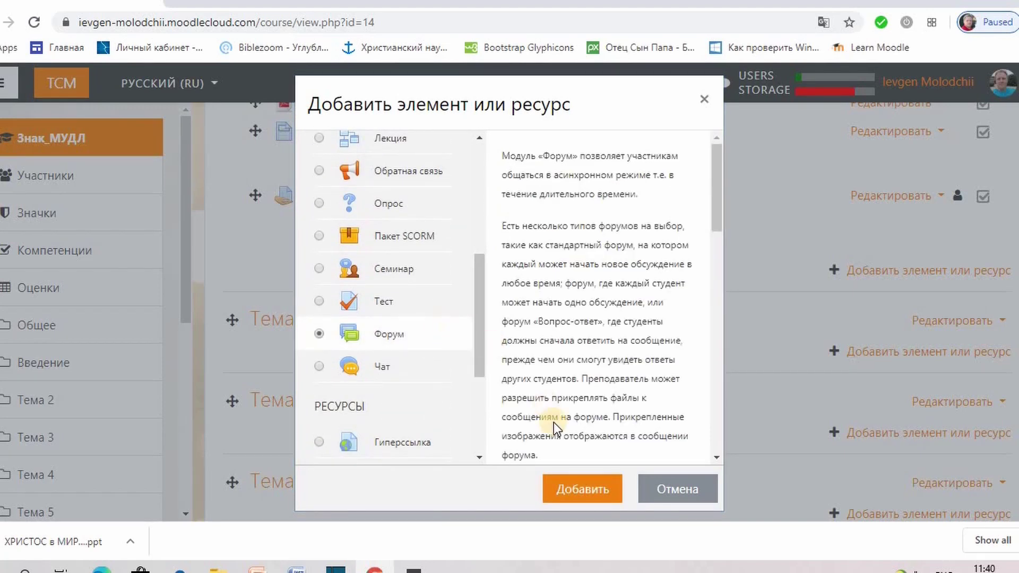
left_click(565, 482)
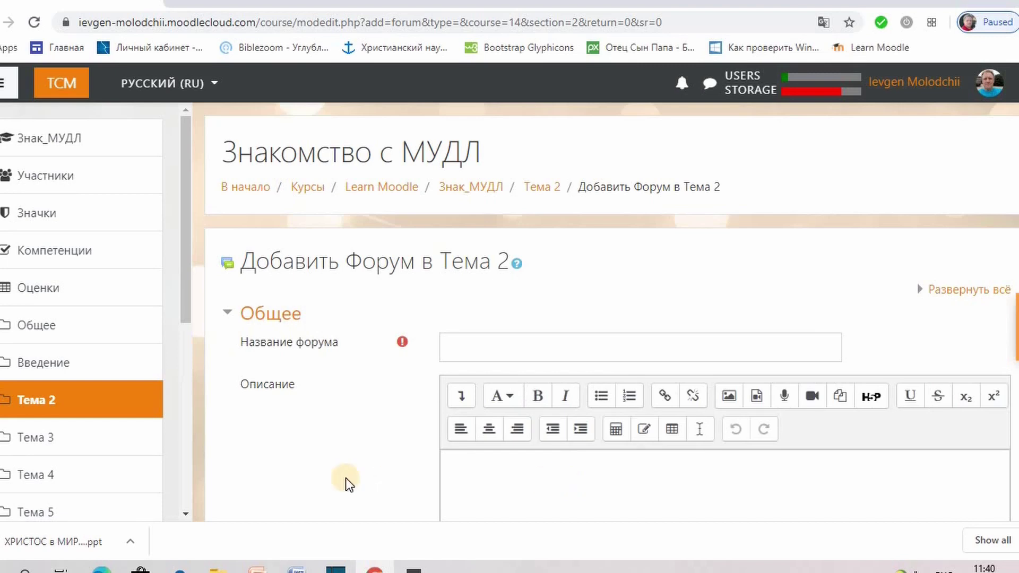
Step: Examine the forum's "Оценивание" settings and the available methods for calculating the overall rating
scroll(345, 478, "down", 9)
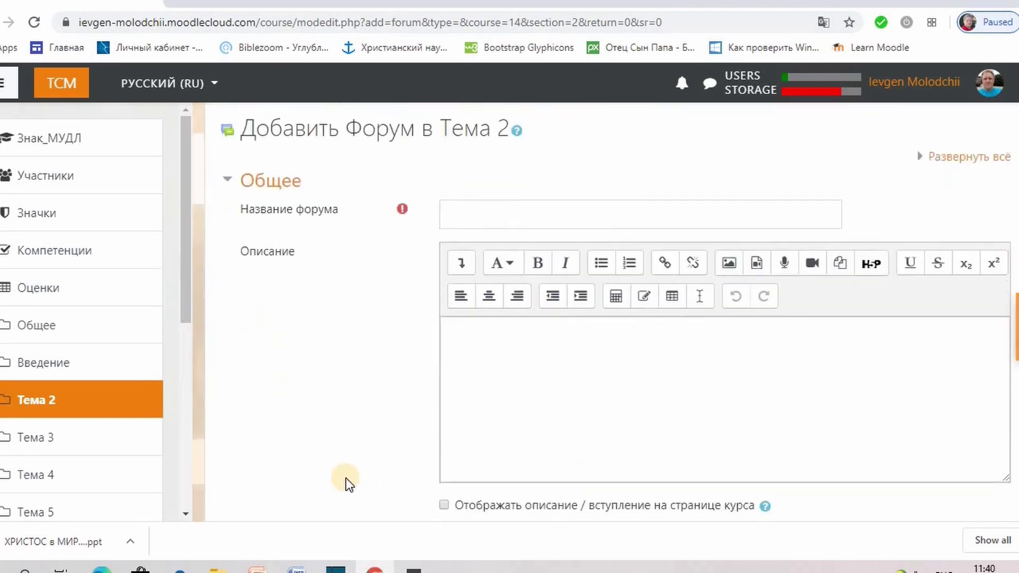
scroll(345, 477, "down", 1)
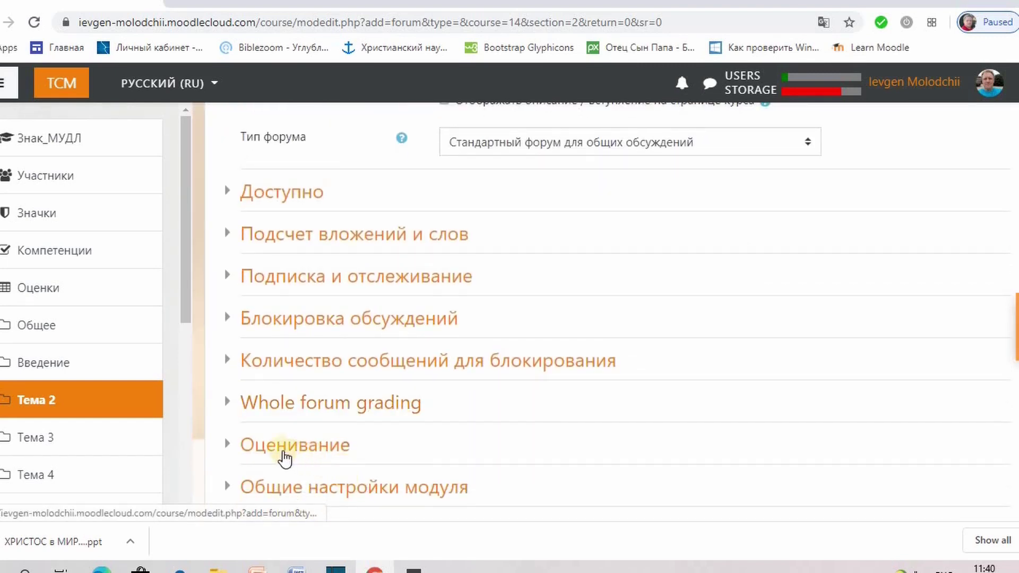
left_click(275, 454)
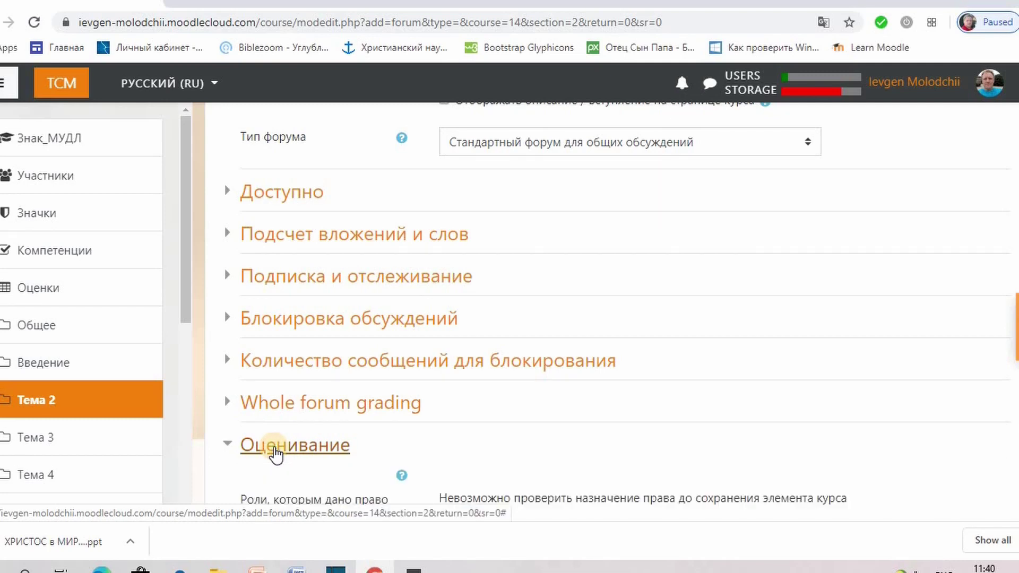
scroll(488, 412, "down", 2)
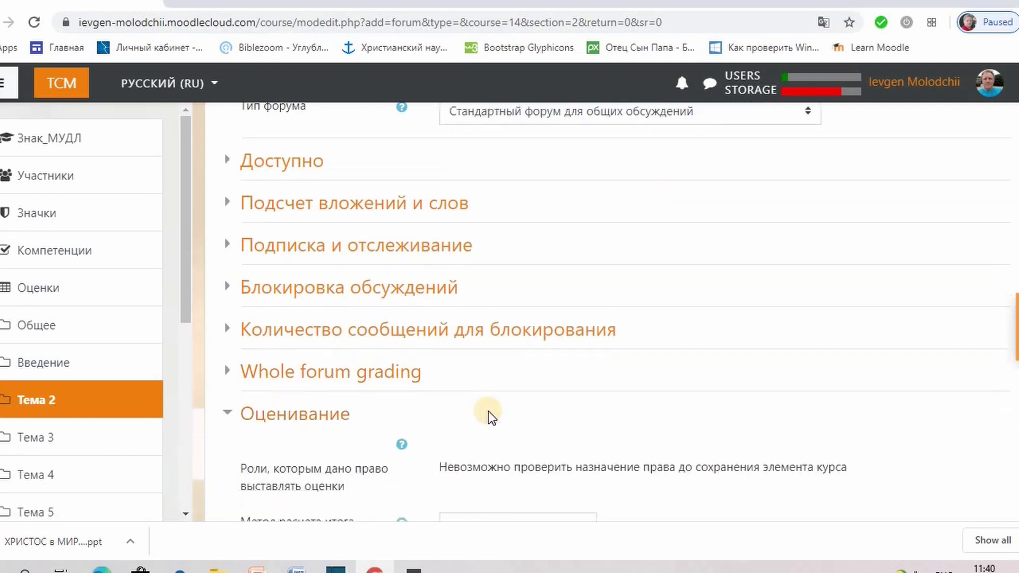
left_click(586, 434)
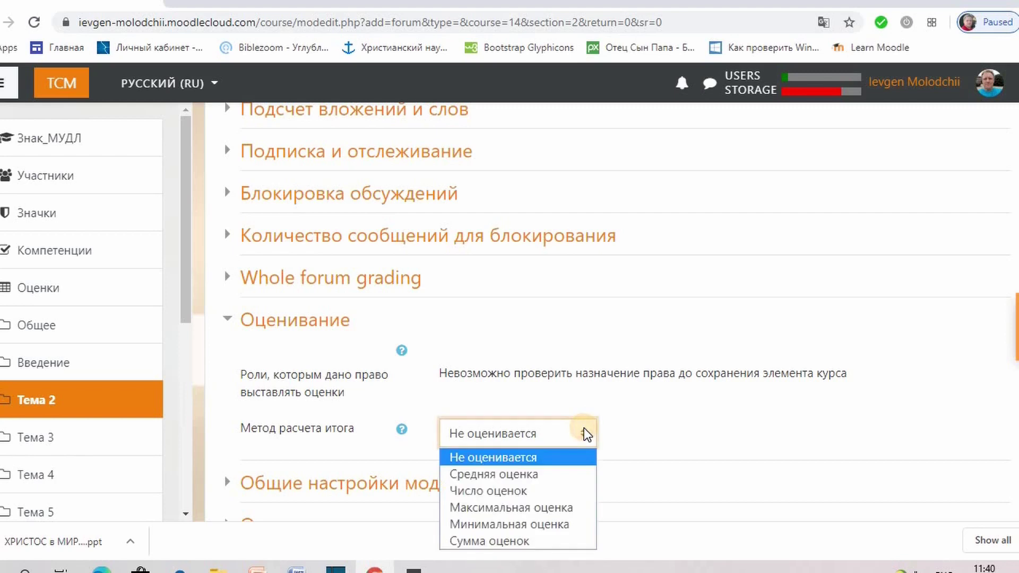
left_click(686, 394)
scroll(547, 376, "up", 15)
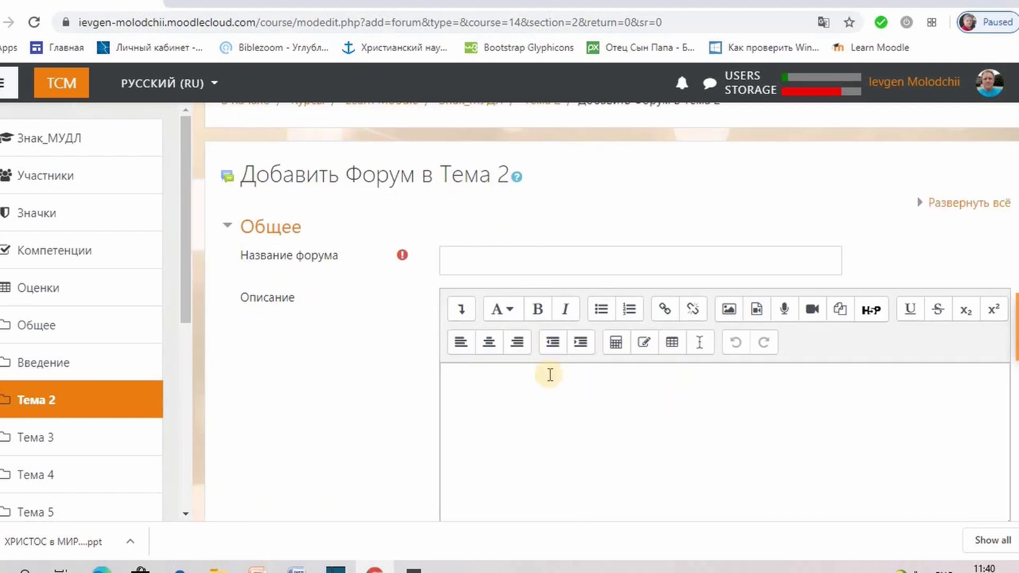
Step: Name the forum "Простое обсуждение", enter the description "Пожалуйста оцените первую тему", and enable showing it on the course page
left_click(464, 264)
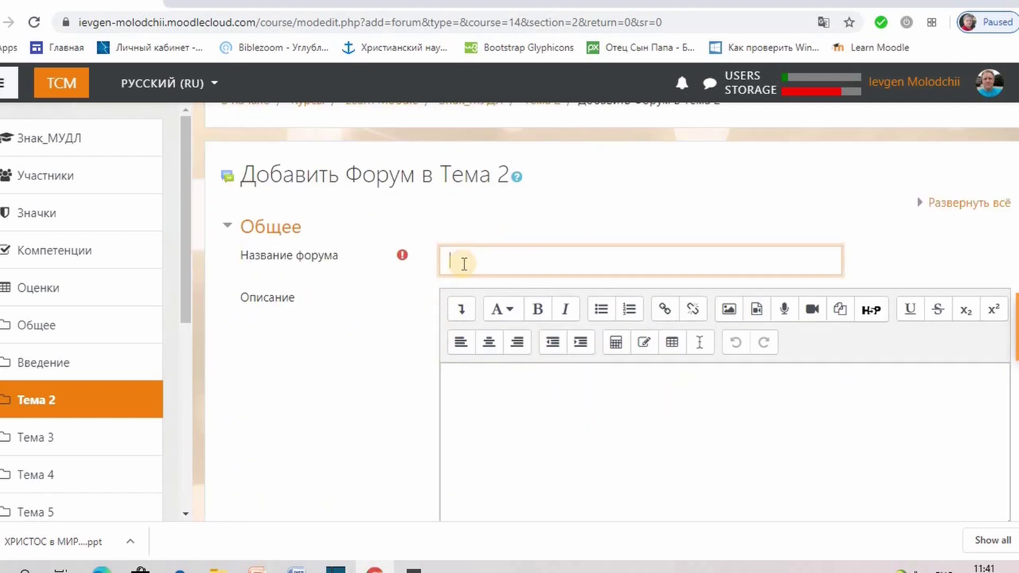
type("Простое обсуждение")
left_click(471, 393)
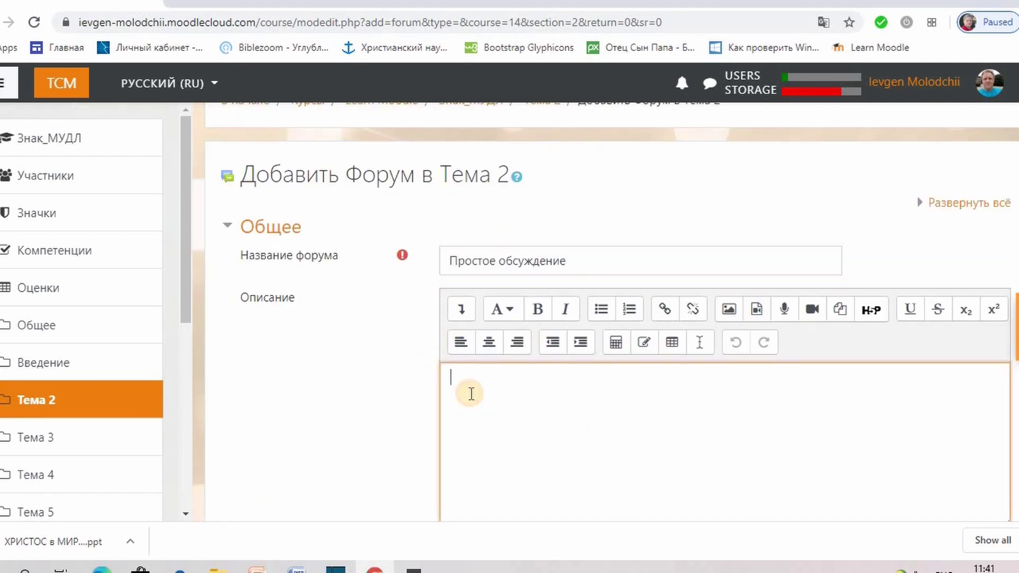
type("Пожалуйста оцените первую тему")
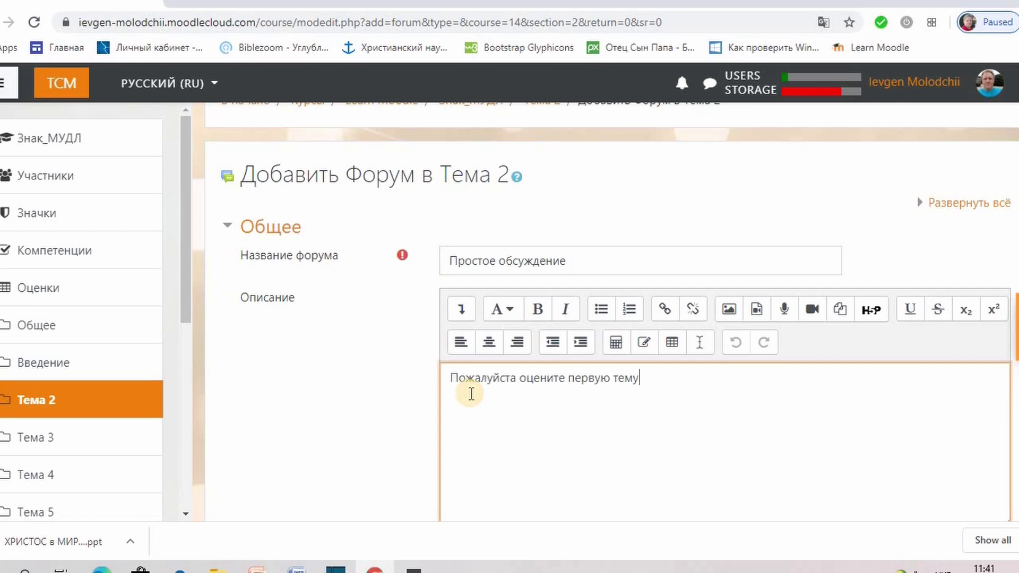
scroll(396, 396, "down", 3)
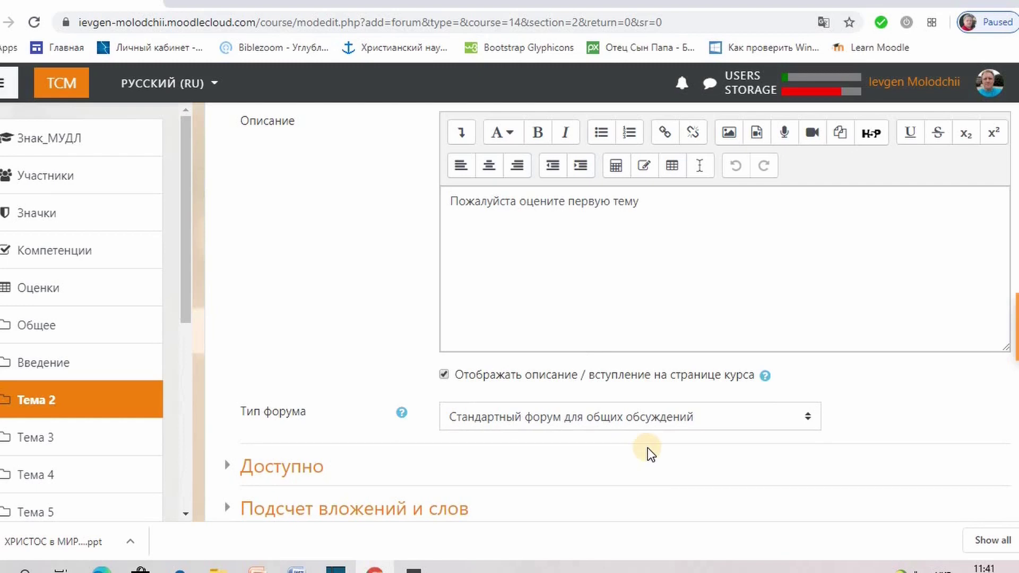
Step: Review the forum types, keep "Стандартный форум для общих обсуждений", then save the forum and return to the course
left_click(809, 418)
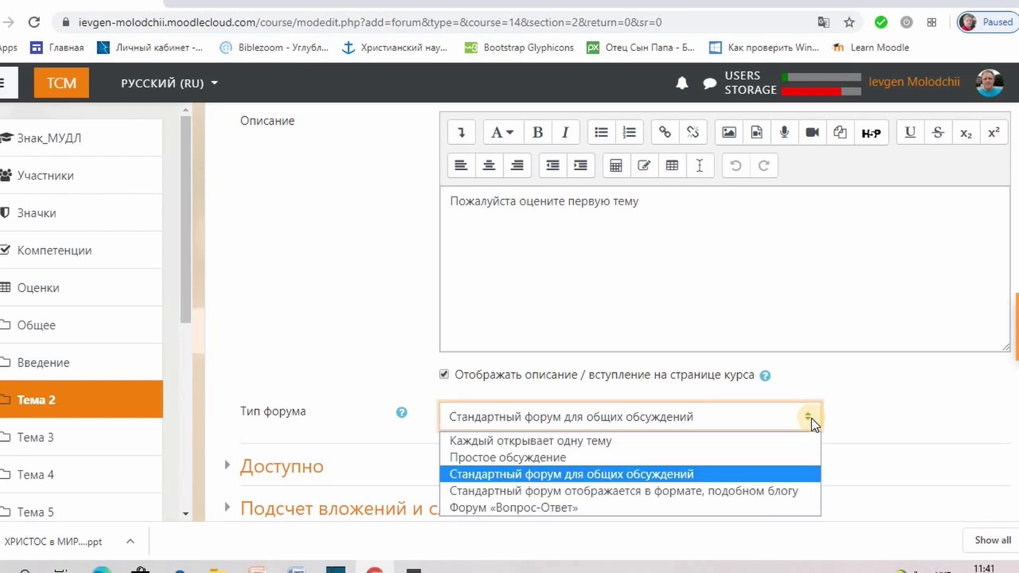
left_click(848, 426)
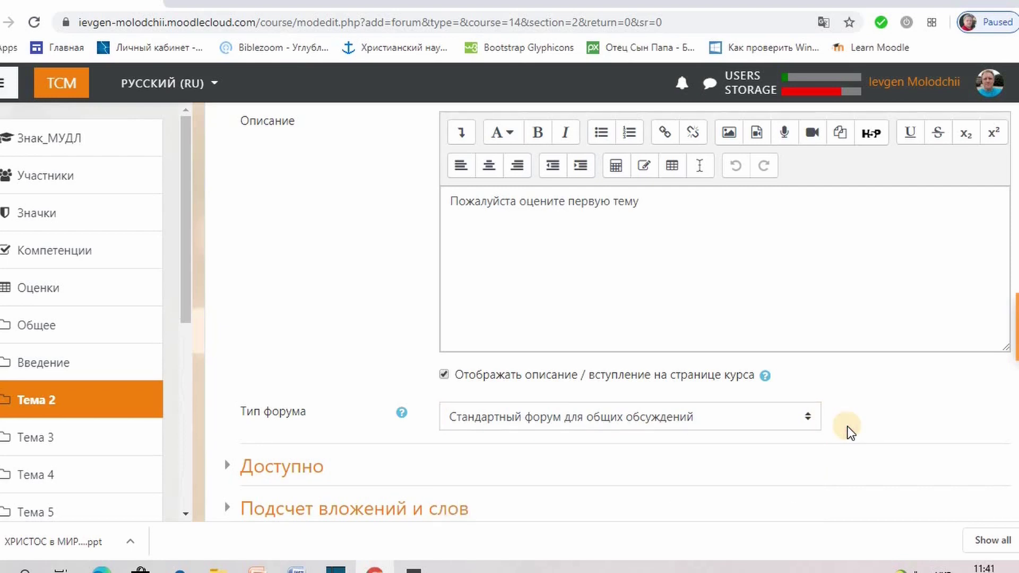
scroll(848, 426, "down", 7)
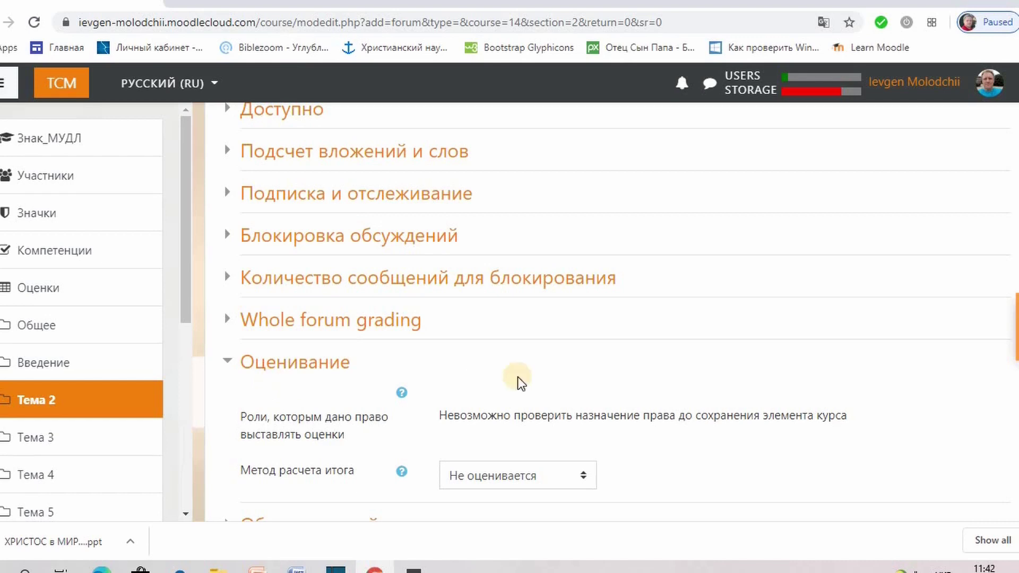
scroll(517, 382, "down", 6)
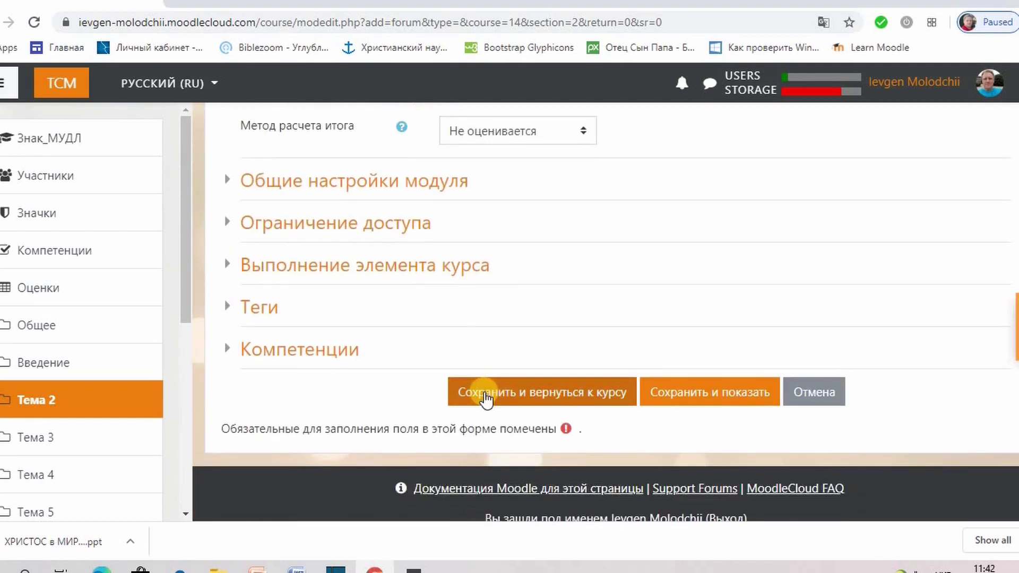
left_click(486, 396)
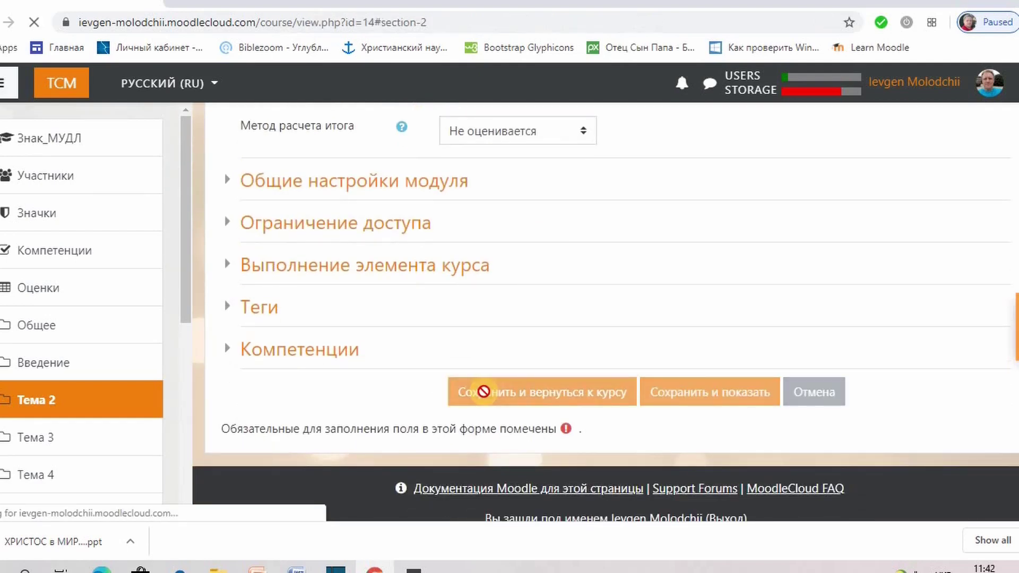